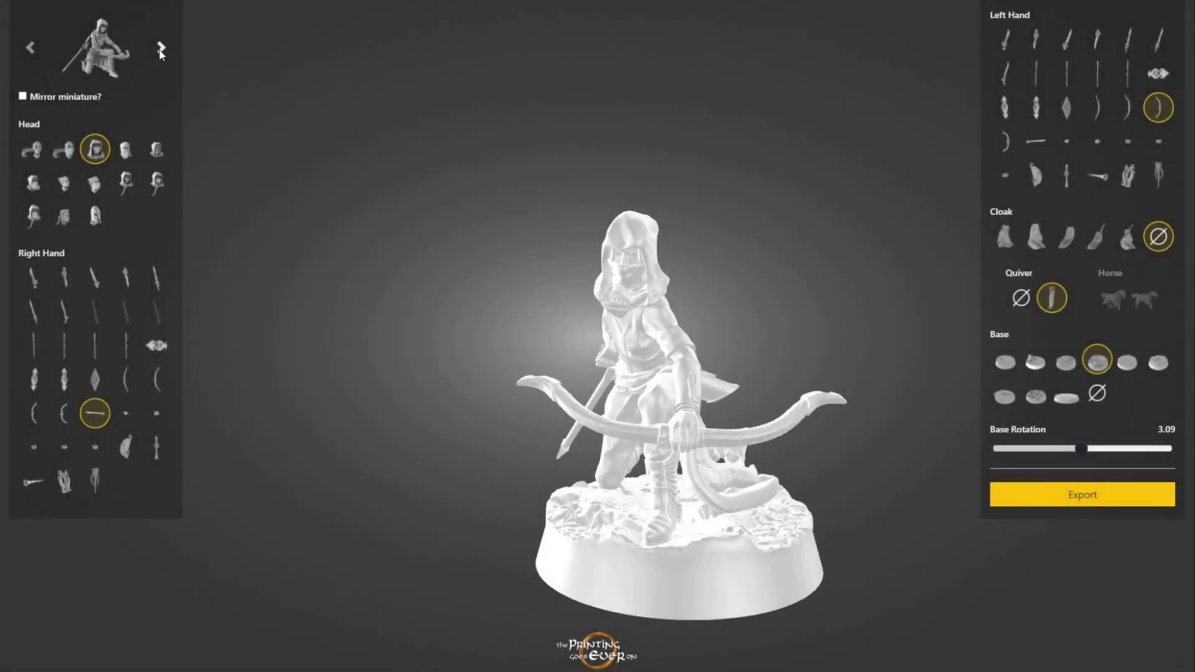
Browse the preset miniatures to the hooded, cloaked figure holding a curved sword in both hands
left_click(160, 49)
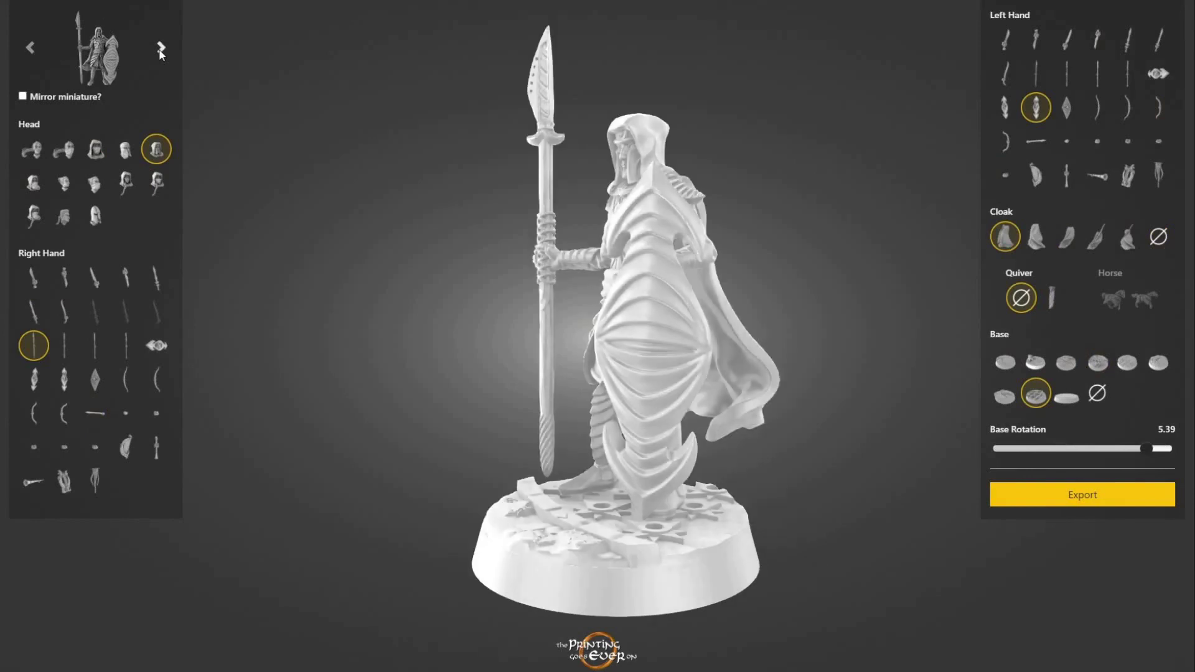
left_click(160, 48)
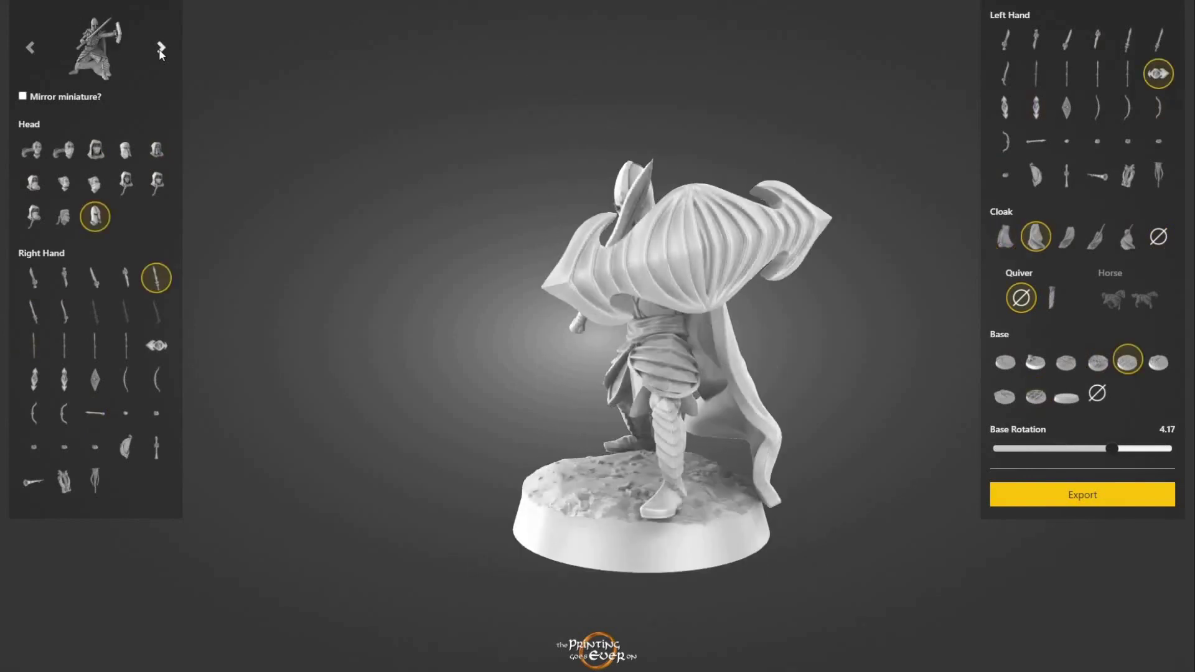
left_click(160, 49)
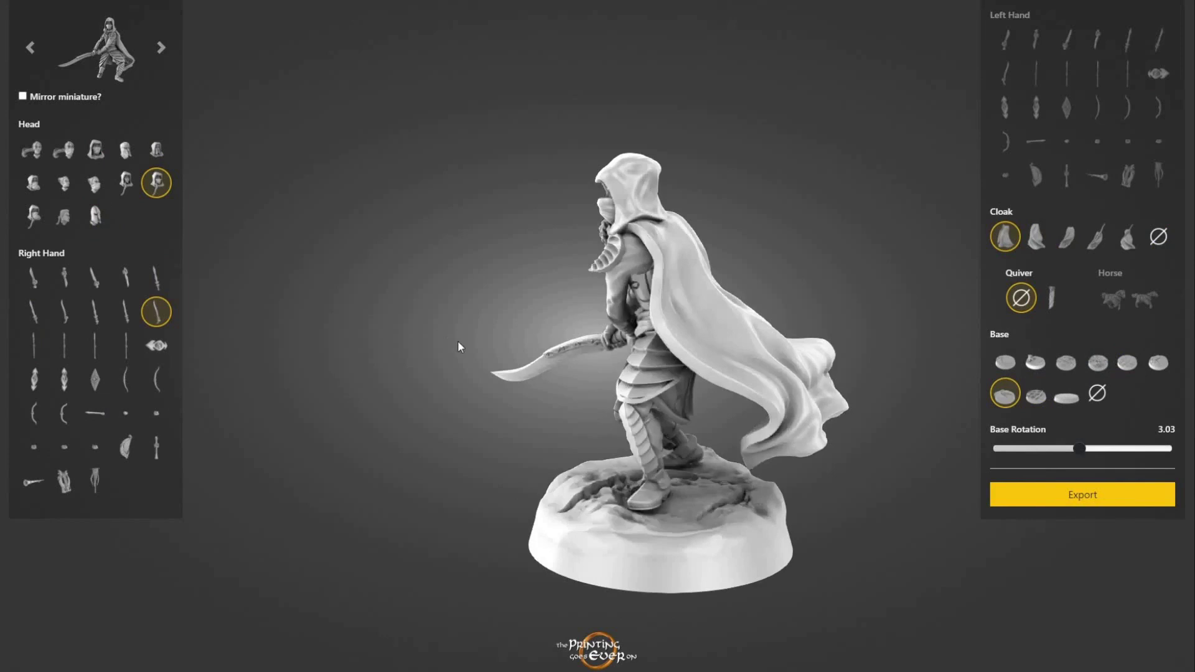
left_click_drag(457, 341, 799, 354)
left_click_drag(528, 356, 805, 355)
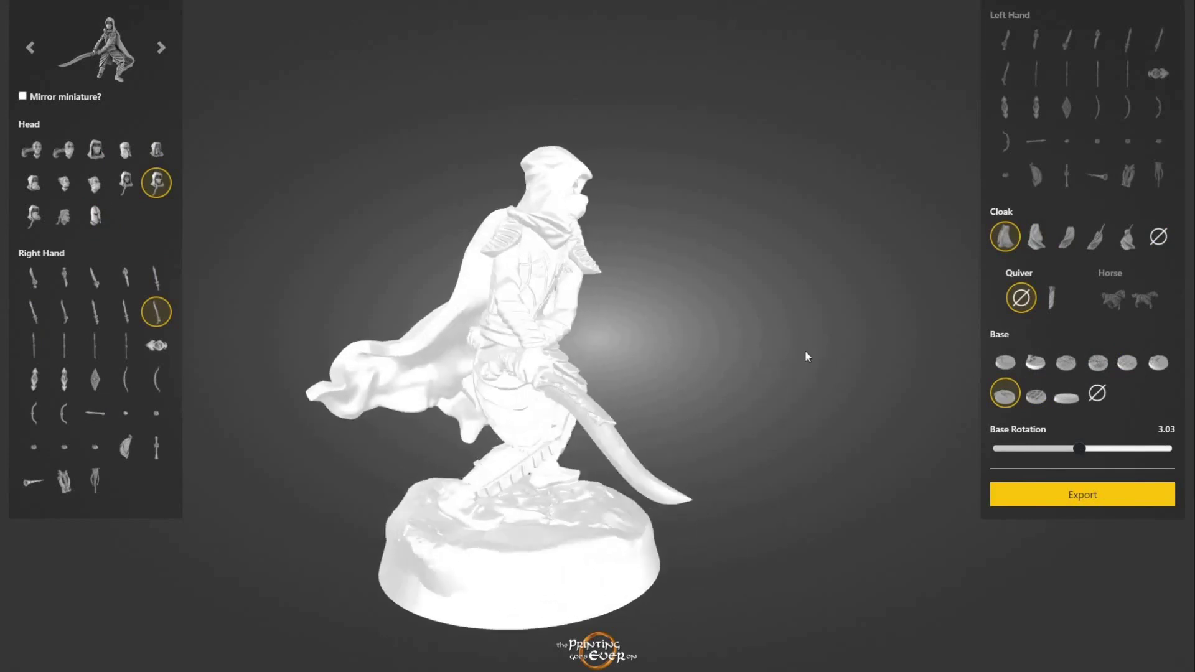
left_click_drag(591, 323, 755, 330)
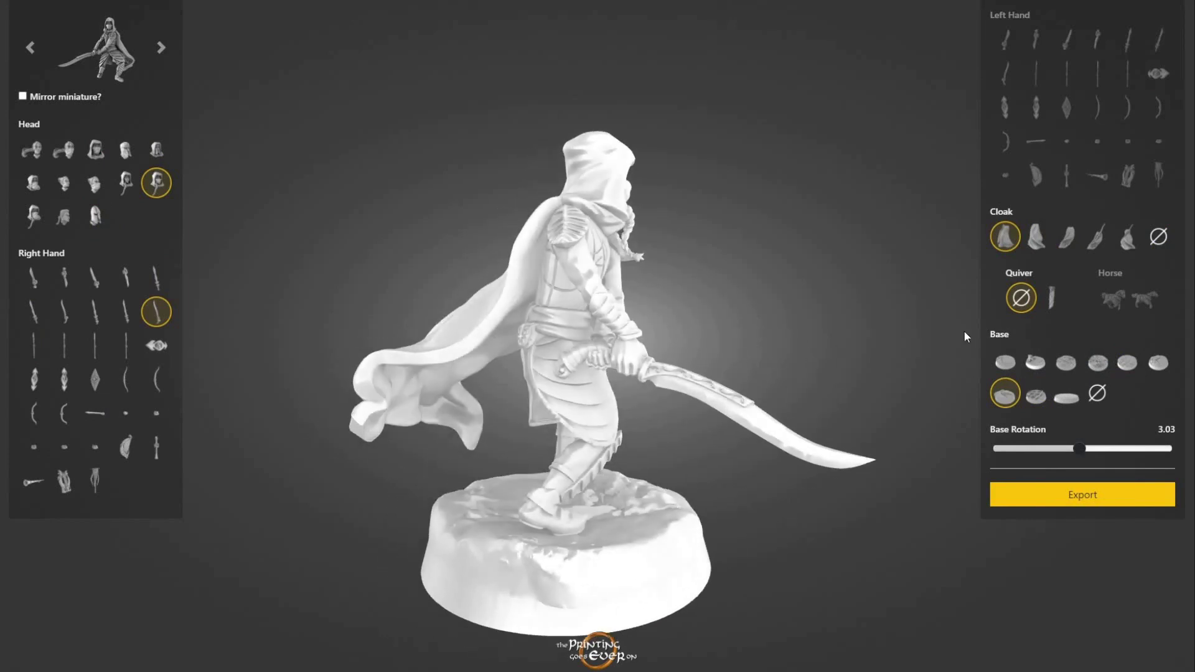
Swap the figure's cloak for the one carrying a bow on the back and add a quiver
left_click(1097, 238)
left_click_drag(774, 269, 449, 278)
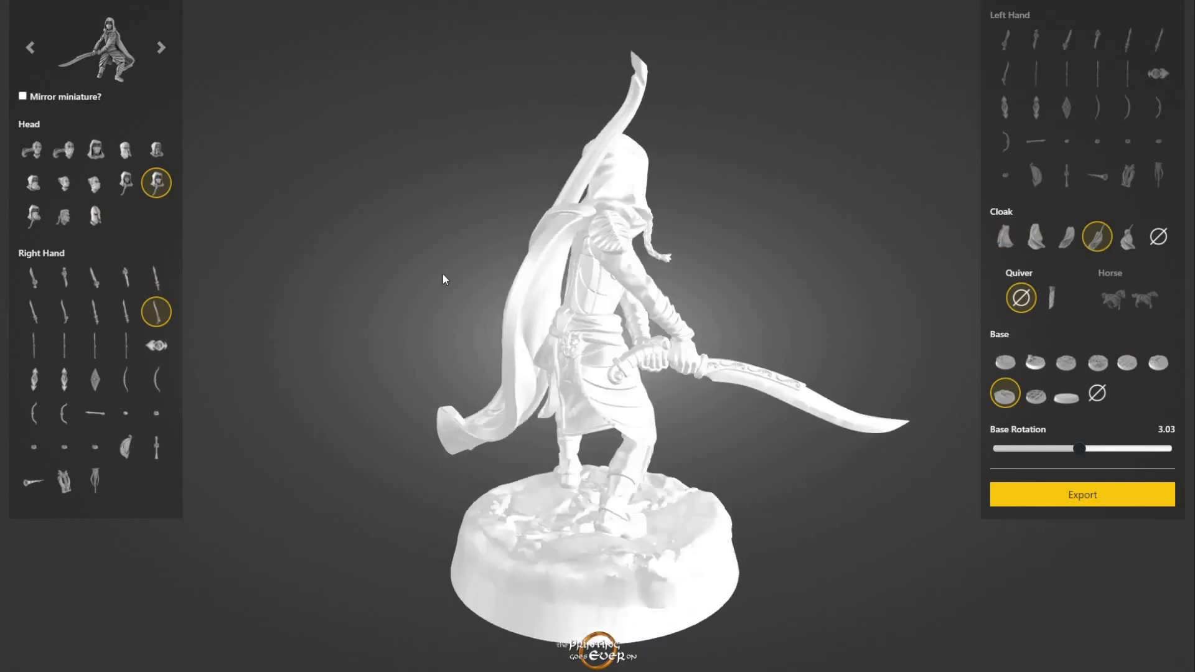
left_click(1053, 301)
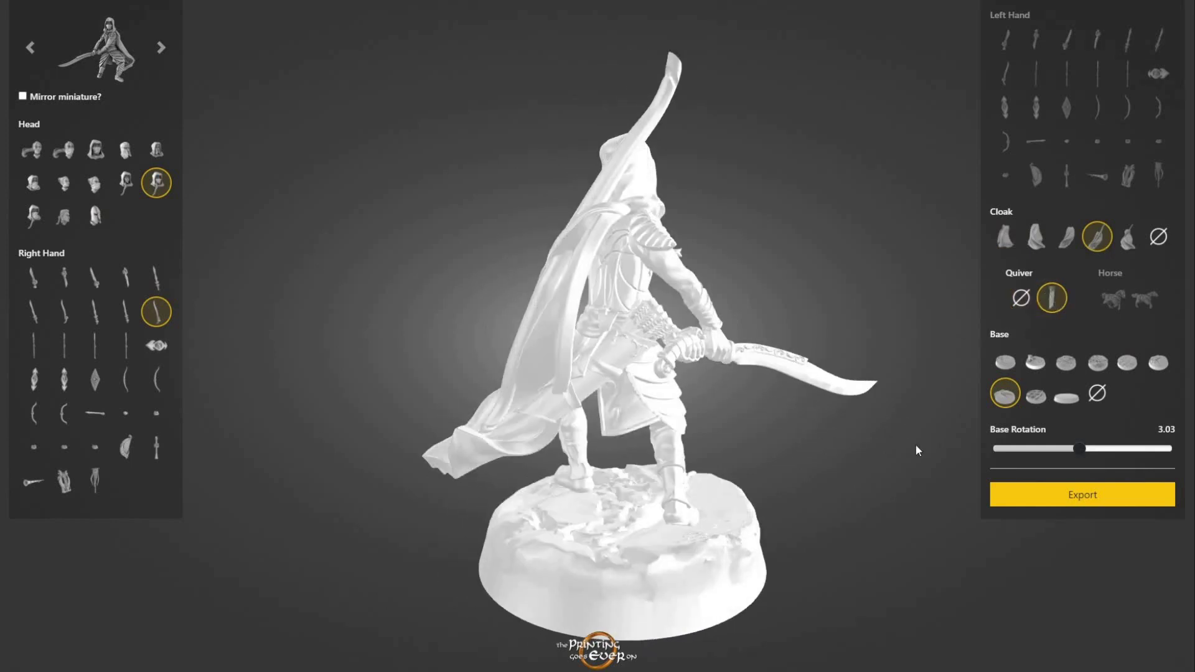
scroll(548, 420, "up", 5)
scroll(708, 553, "down", 3)
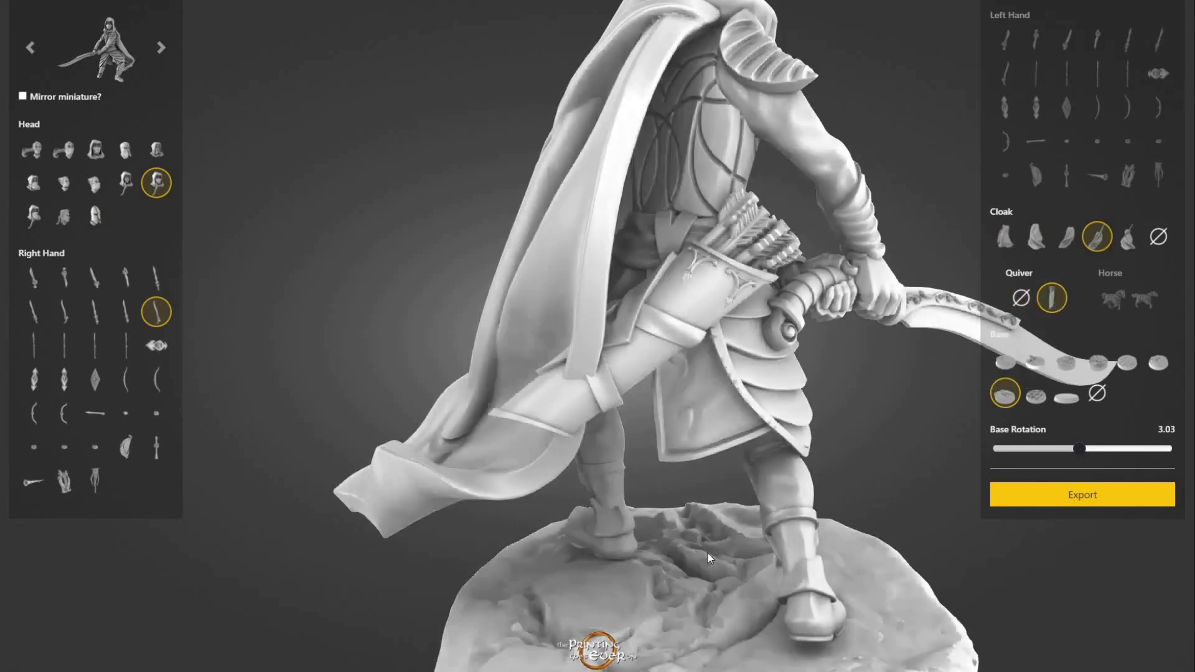
Export the customized miniature
scroll(707, 543, "down", 4)
mouse_move(776, 491)
left_mouse_down()
mouse_move(385, 425)
mouse_move(680, 343)
mouse_move(580, 356)
mouse_move(688, 328)
mouse_move(734, 288)
left_mouse_up()
left_click(1086, 493)
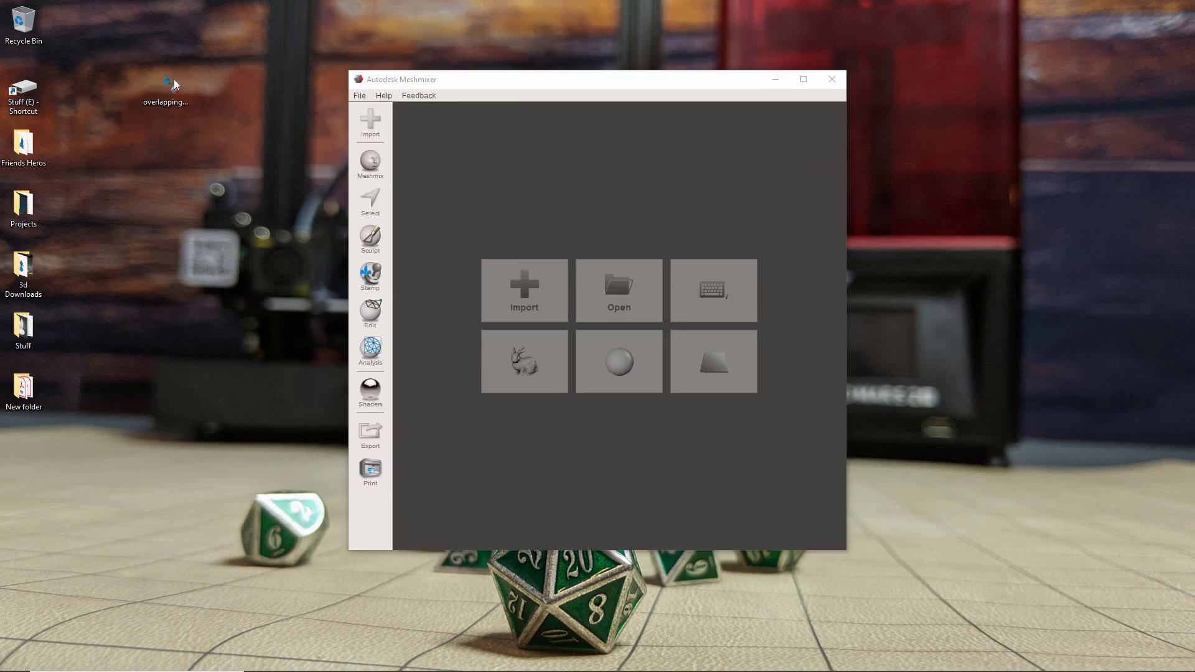
Import the overlapping-test.stl file into Autodesk Meshmixer and maximize its window
left_click_drag(174, 80, 524, 196)
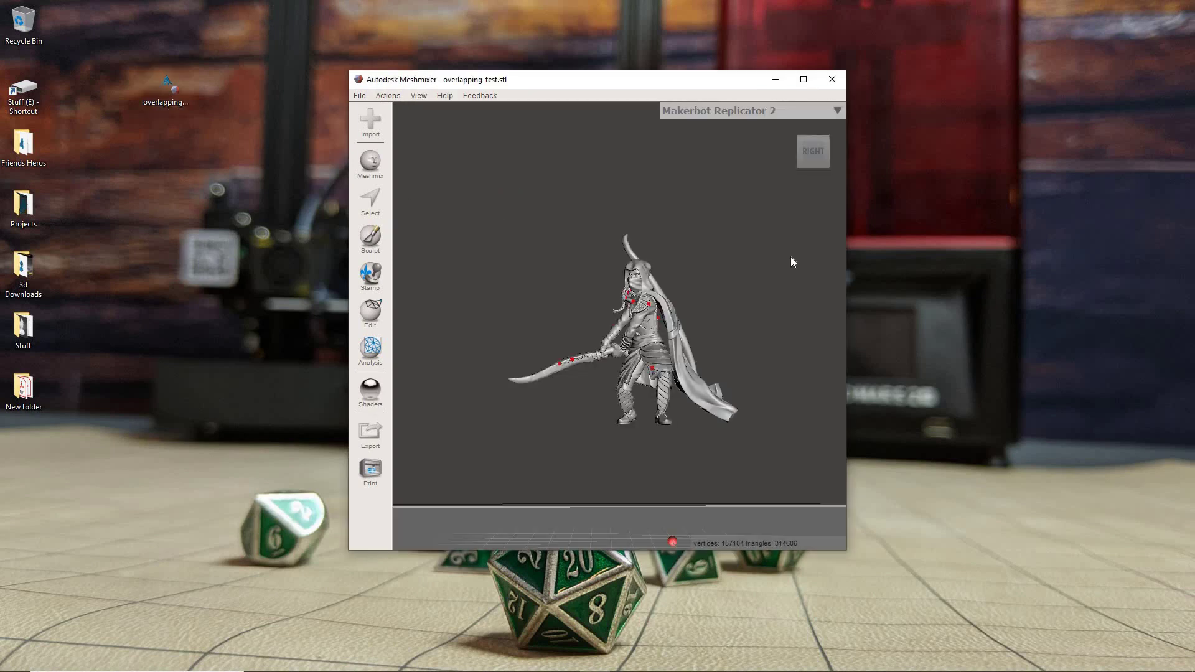
key("super+Up")
right_click_drag(654, 271, 636, 346)
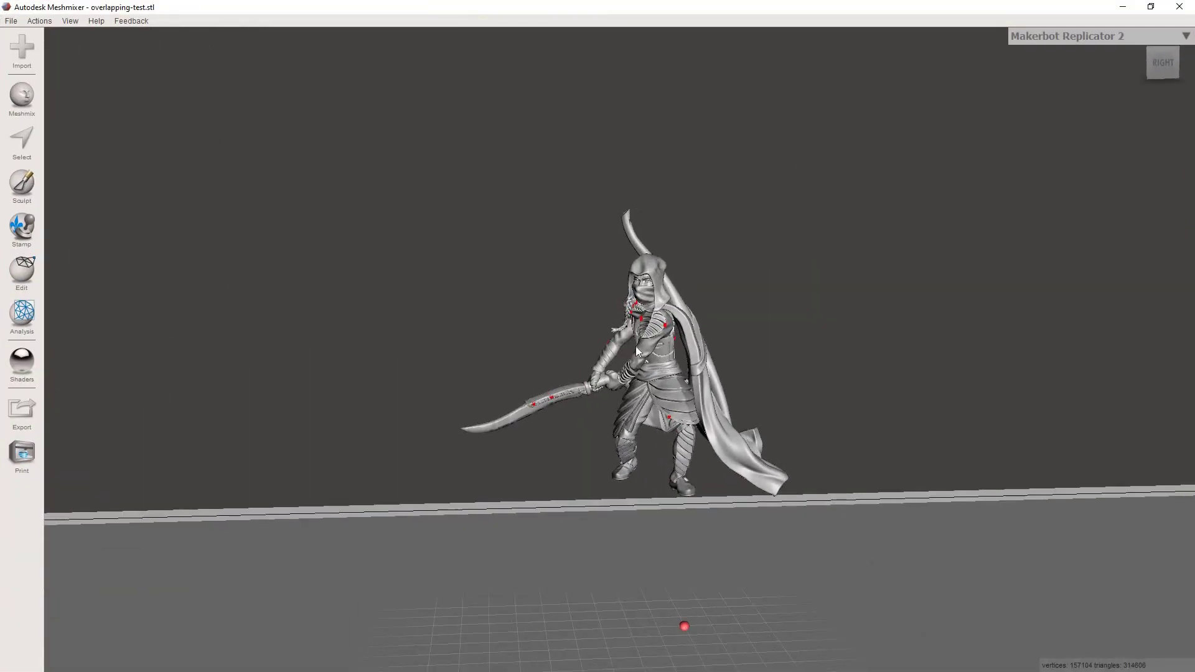
Split the imported figure into its individual parts with Separate Shells
left_click(12, 271)
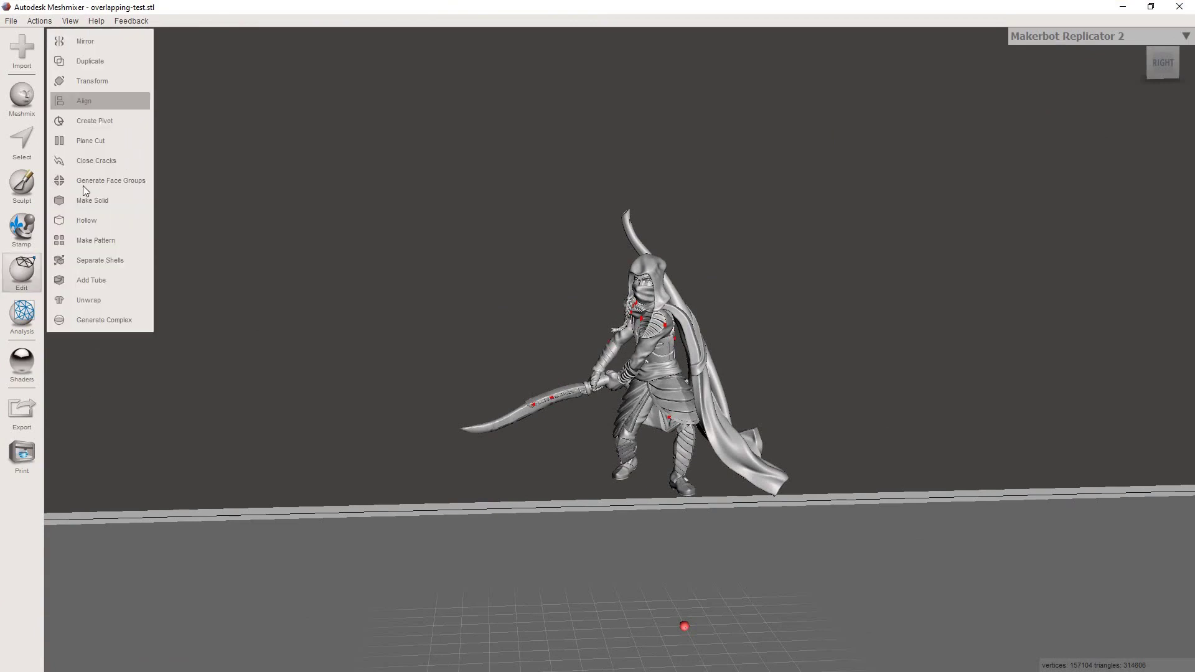
key("Return")
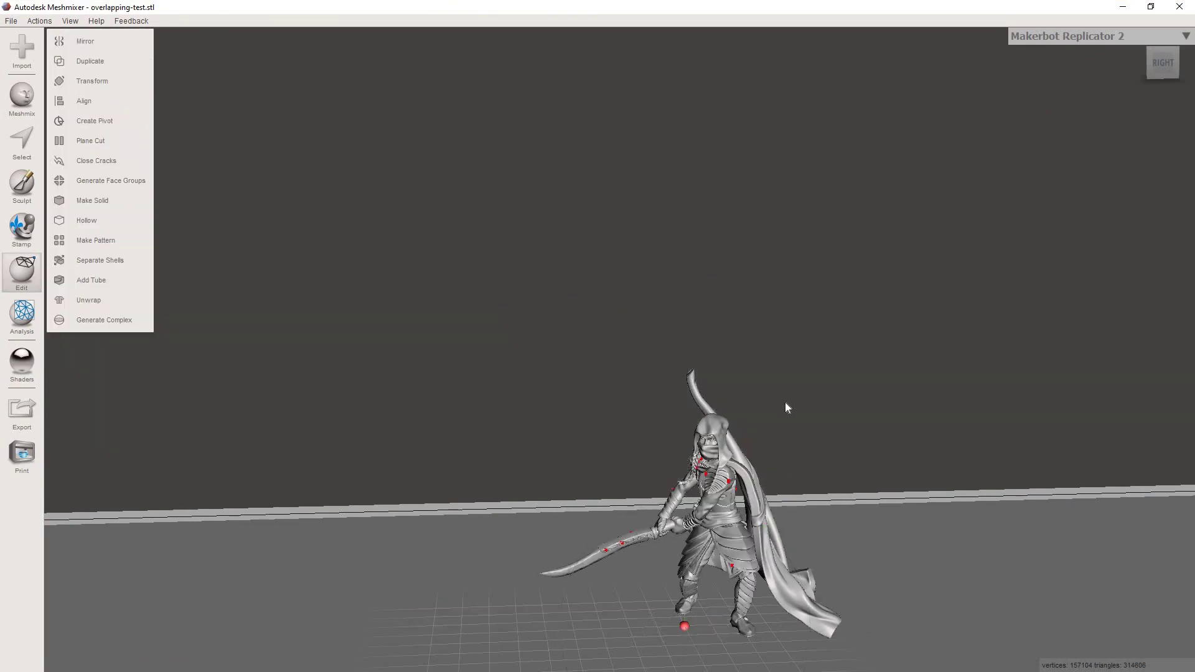
right_click_drag(786, 408, 578, 459)
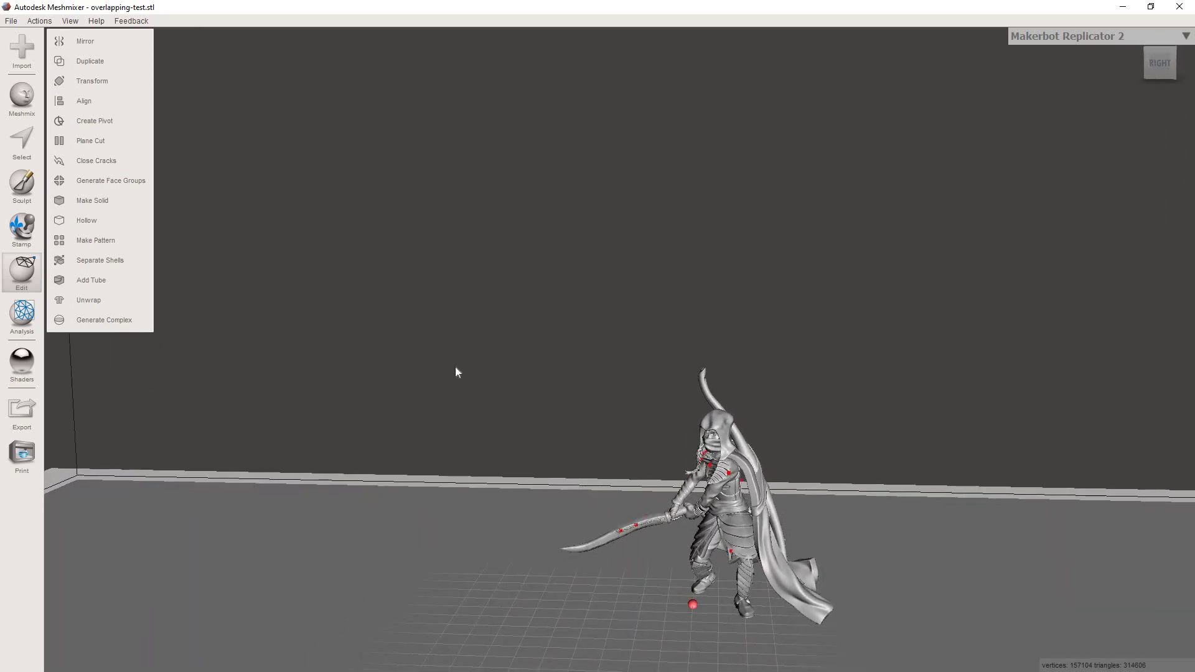
left_click(99, 260)
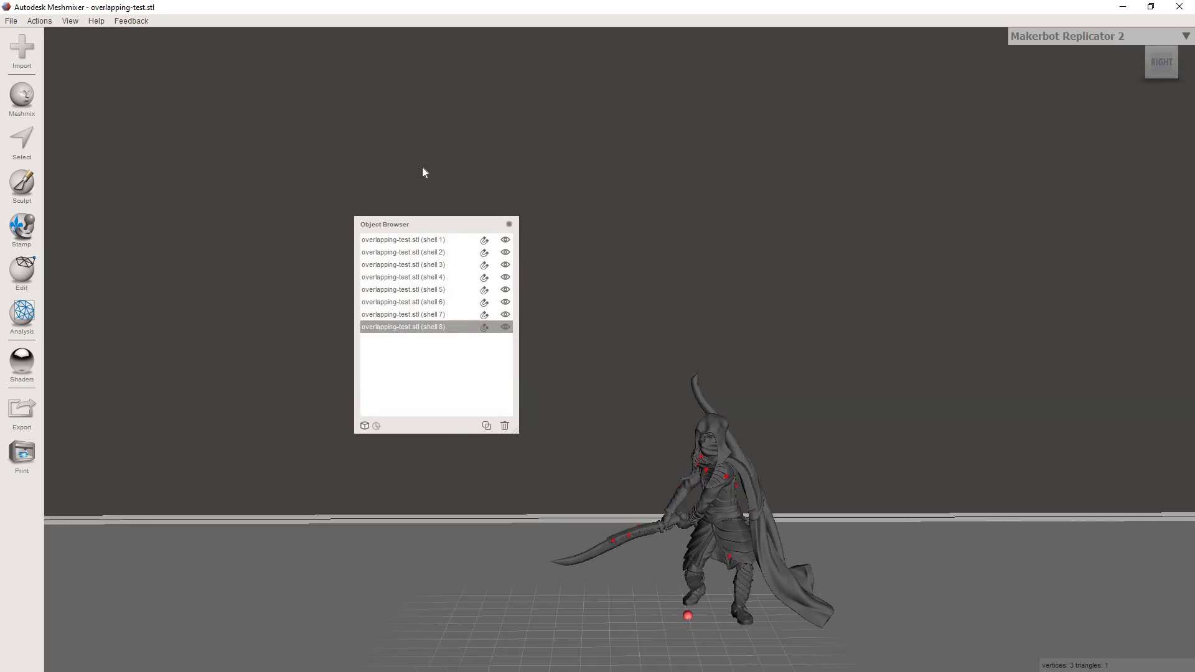
Go through shells 1 to 8 one by one to identify which part of the figure each one is
left_click(422, 244)
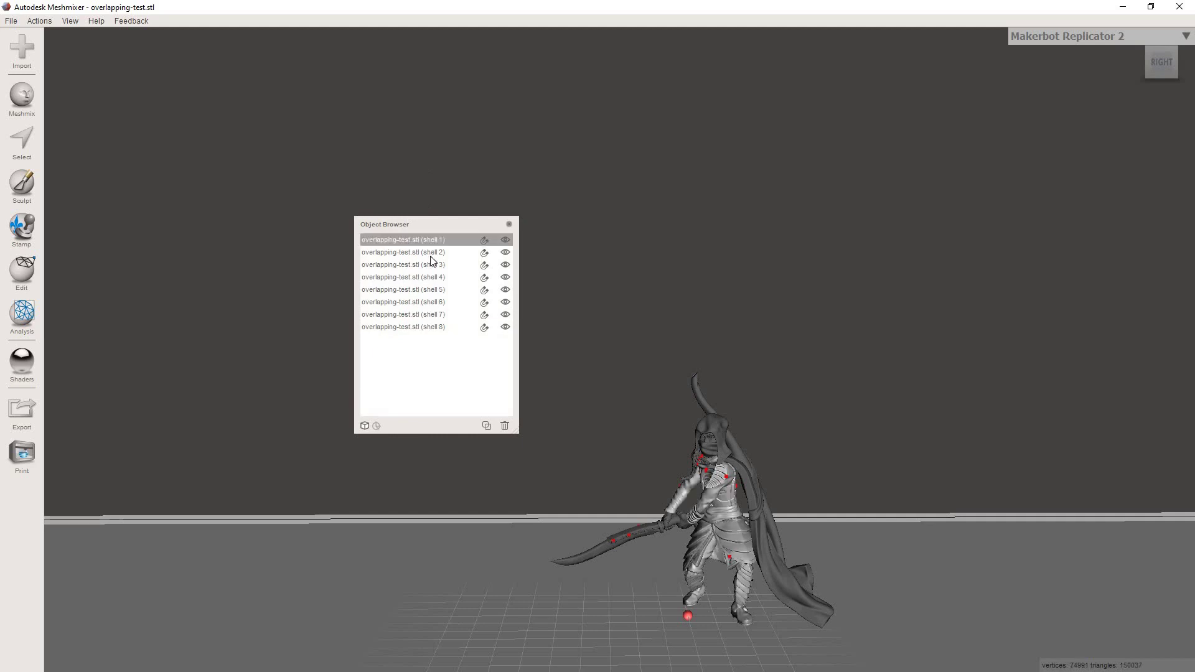
left_click(431, 254)
left_click(433, 265, "shift")
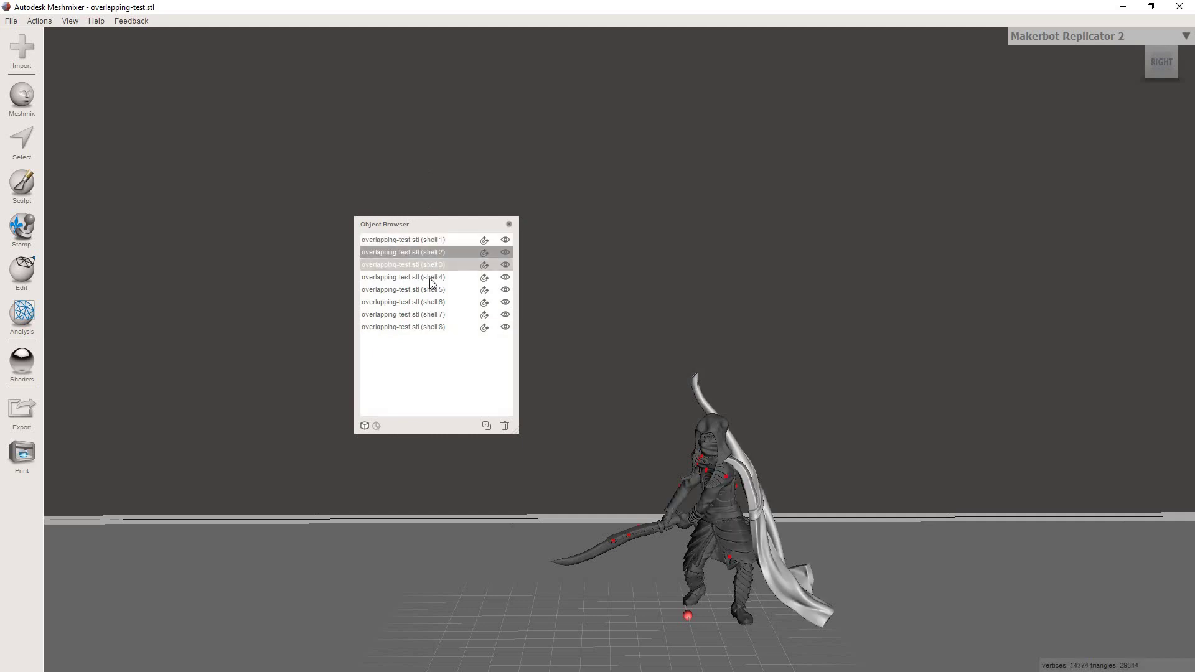
left_click(429, 278)
left_click(432, 281)
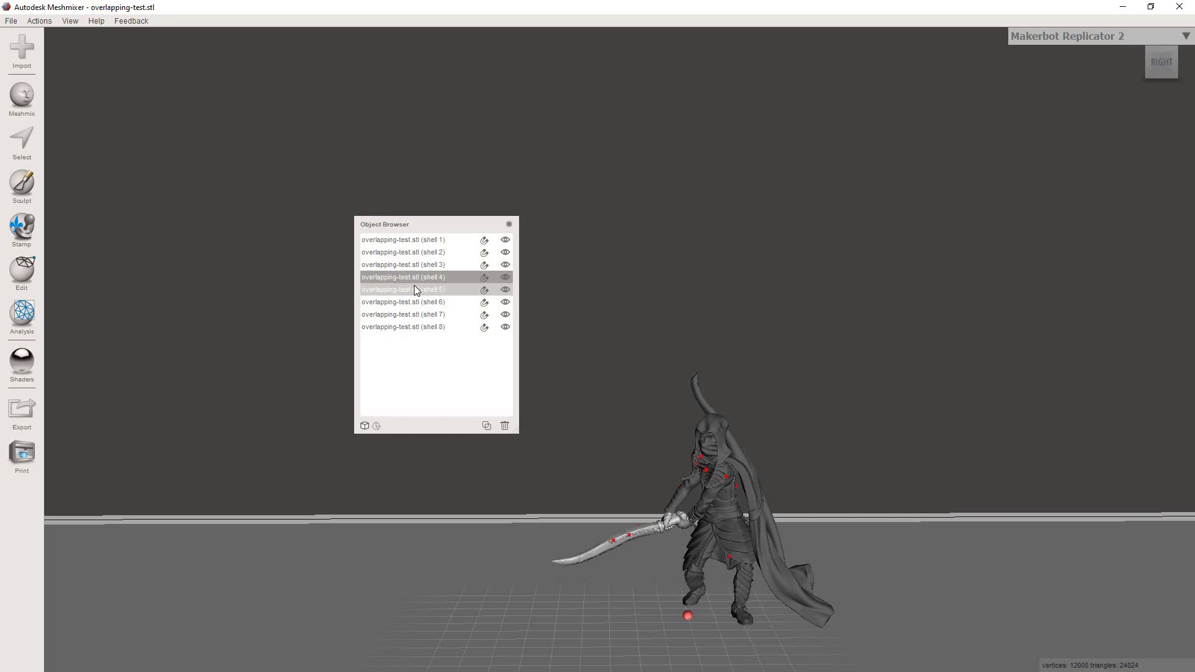
left_click(410, 304)
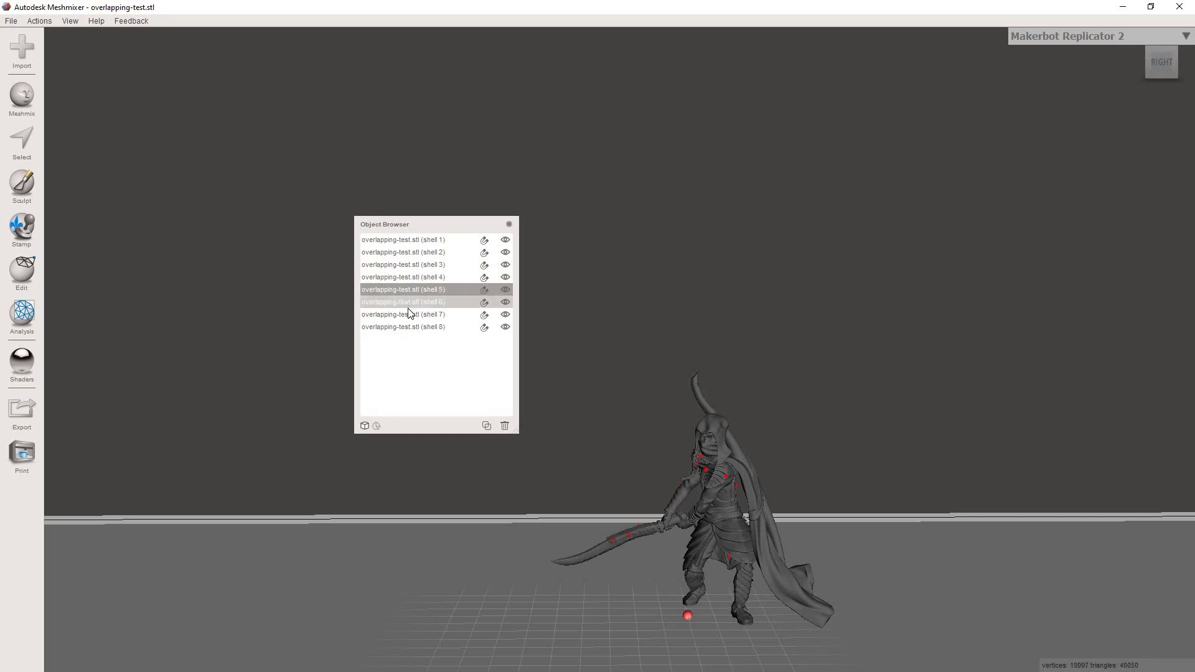
left_click(409, 313)
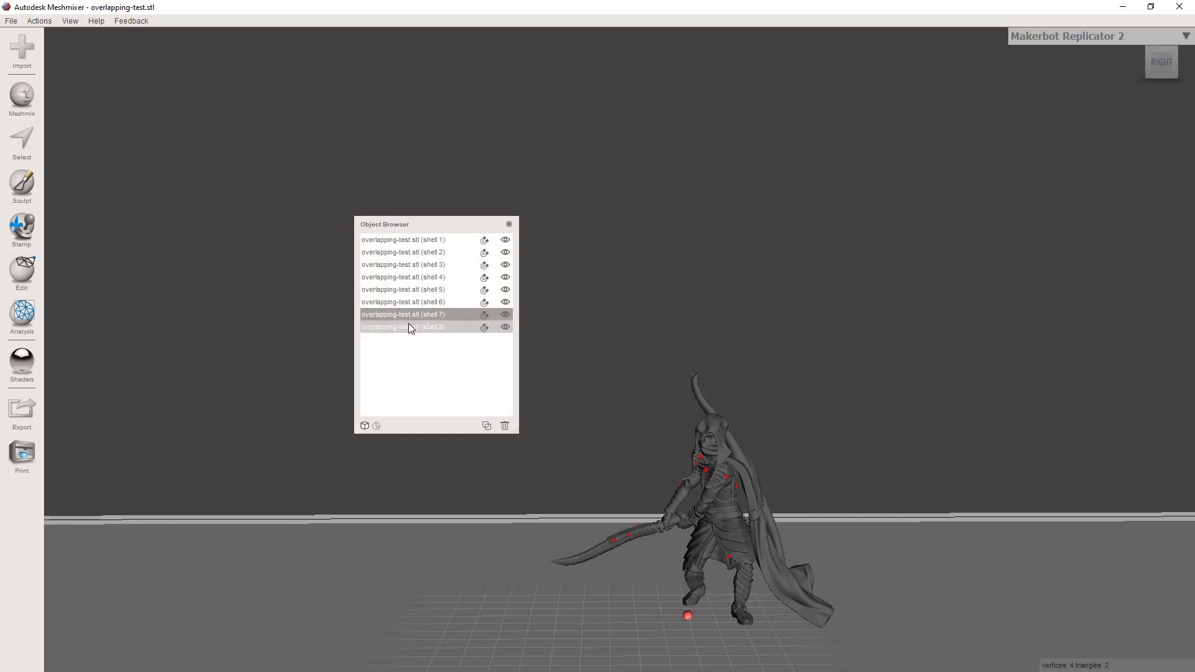
left_click(409, 326)
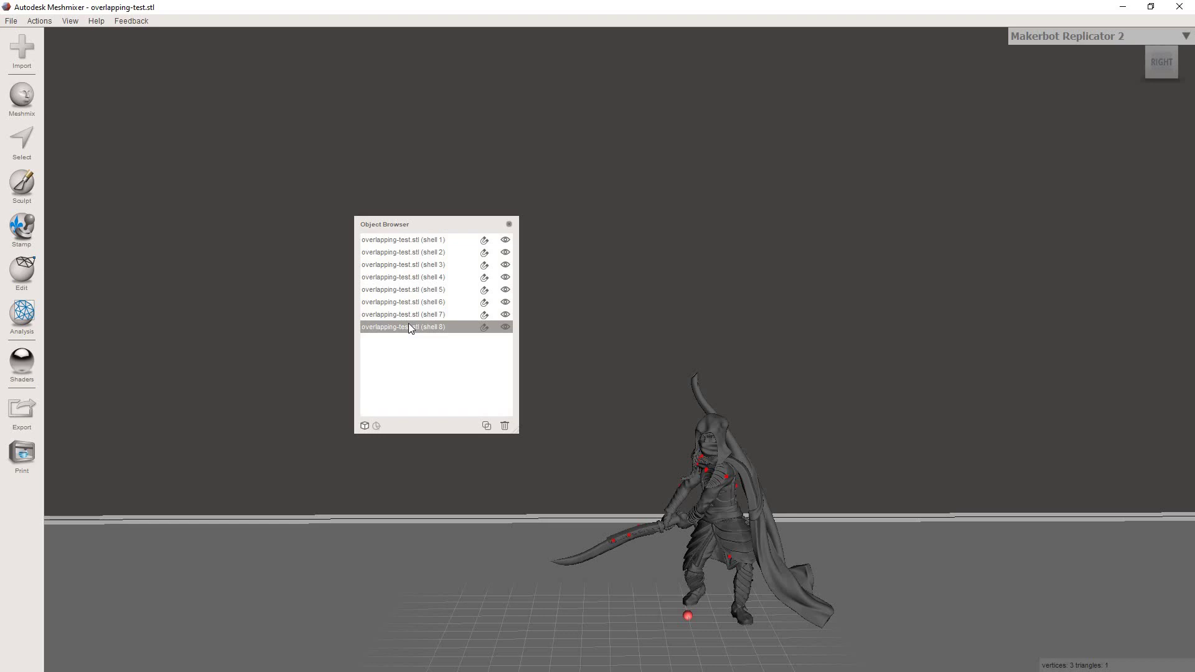
key("f")
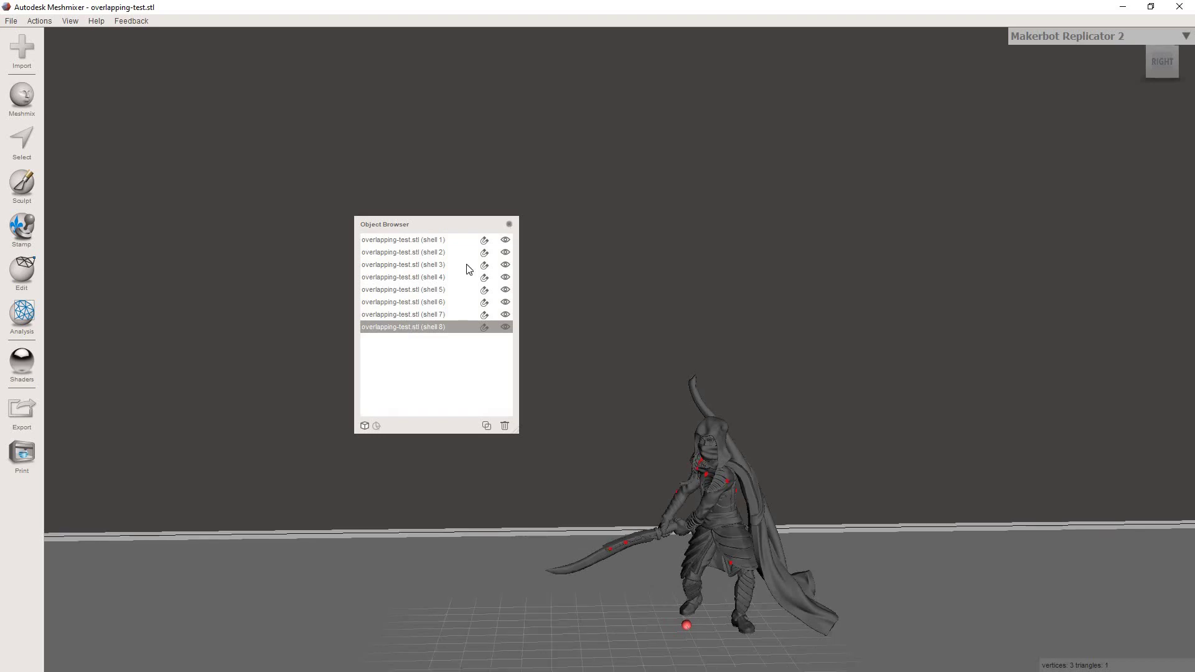
Hide the Object Browser and select the figure's body directly in the model
key("ctrl+shift+o")
right_click_drag(587, 326, 495, 518)
left_click(495, 517)
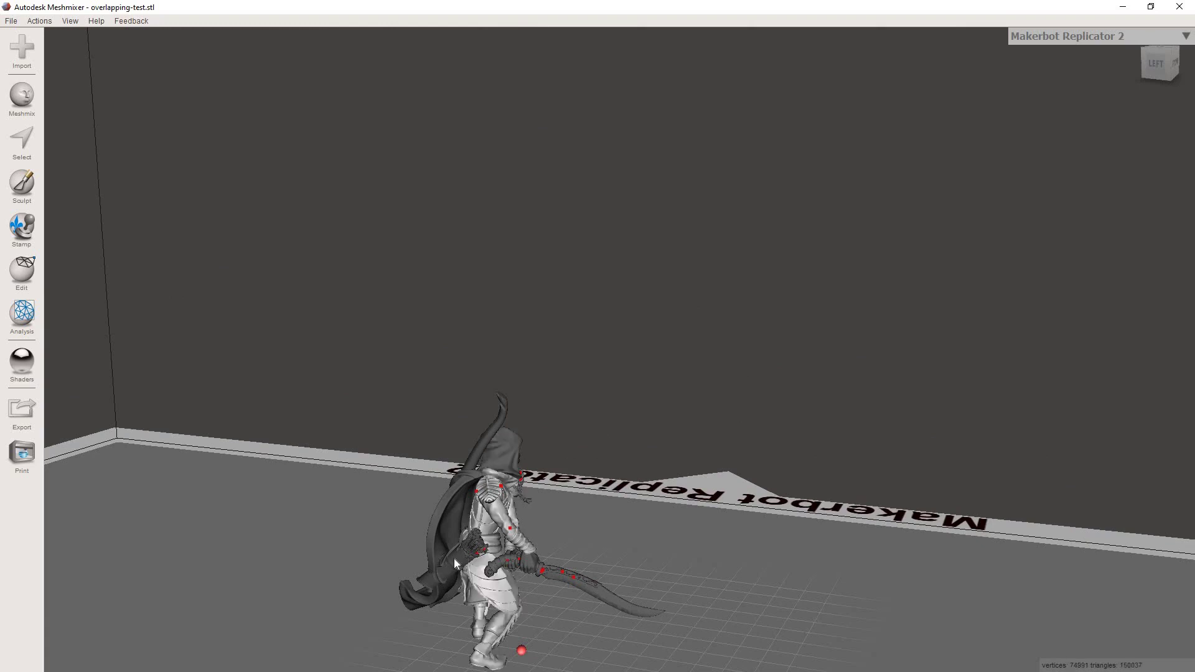
left_click(447, 481)
right_click_drag(447, 482, 386, 280)
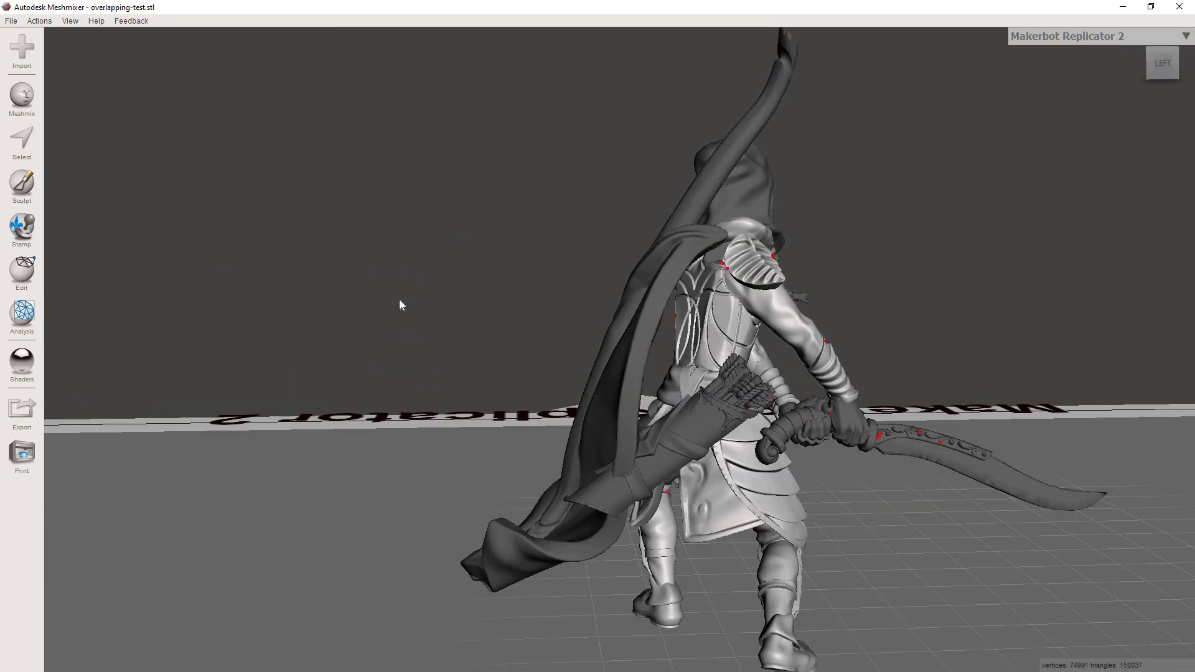
Select the quiver and use Transform to shift it about 1.77 mm in Y and rotate it -28.5 degrees about Z
left_click(718, 416)
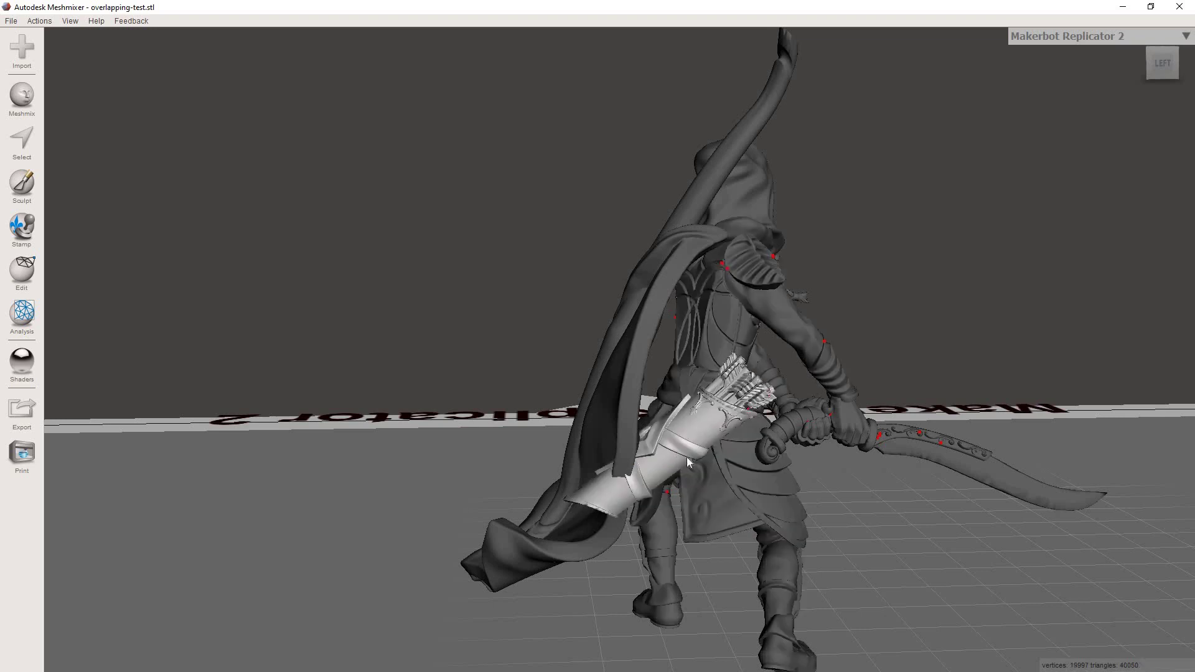
left_click(22, 272)
key("t")
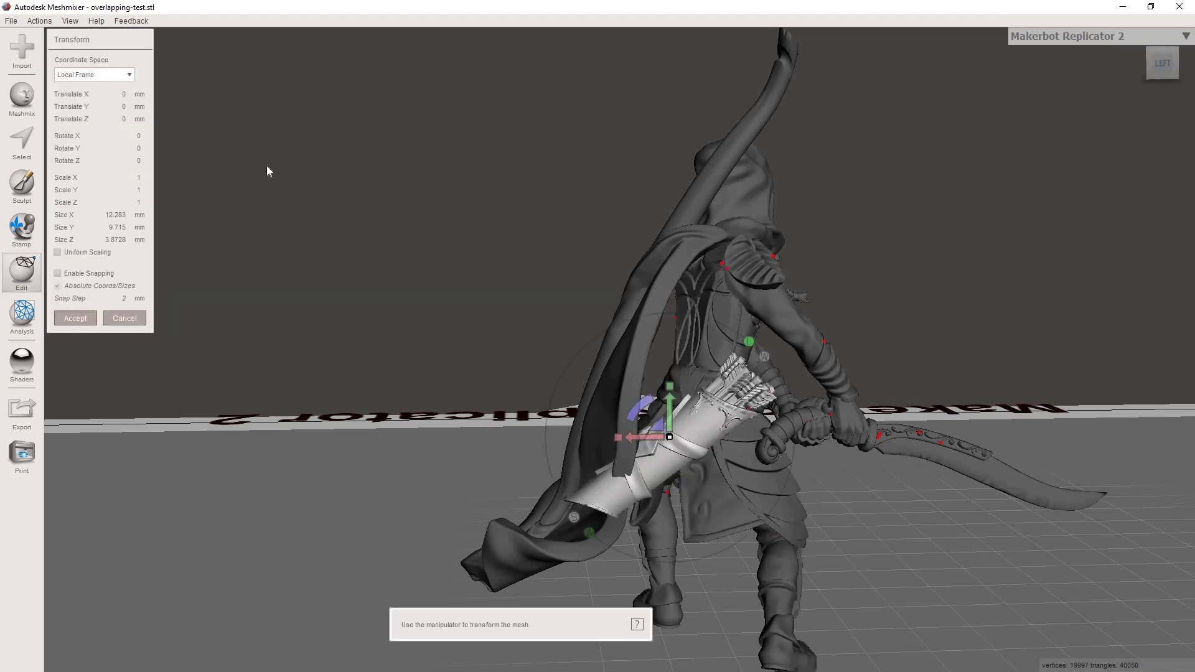
right_click_drag(267, 170, 737, 484)
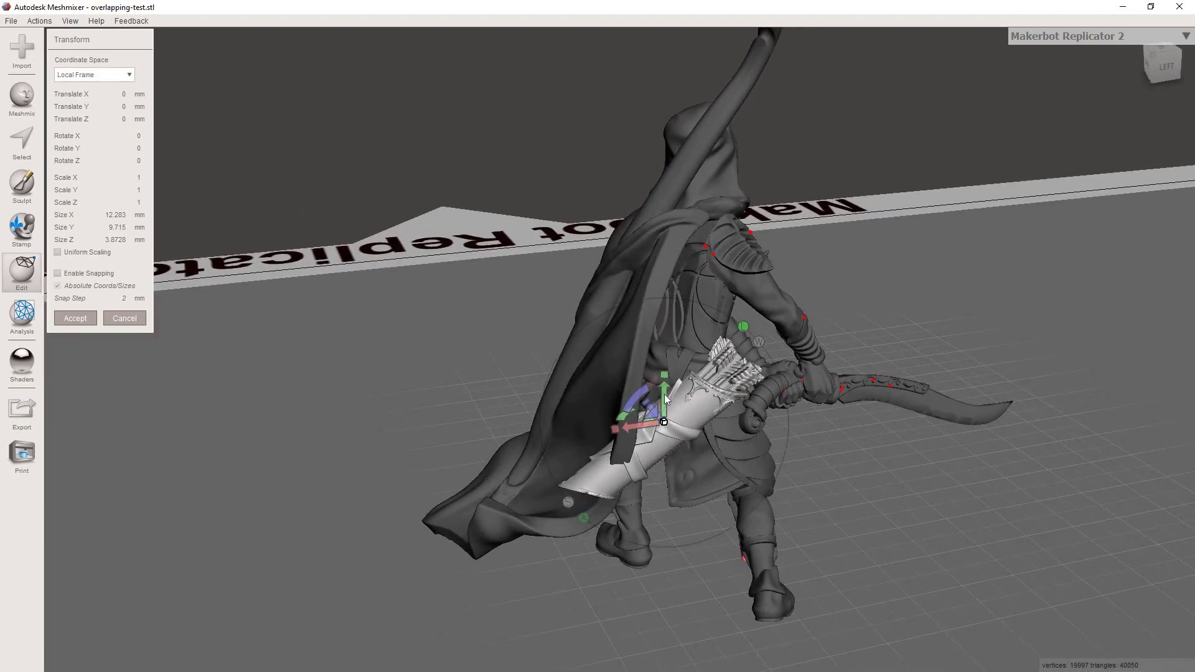
left_click_drag(662, 396, 611, 383)
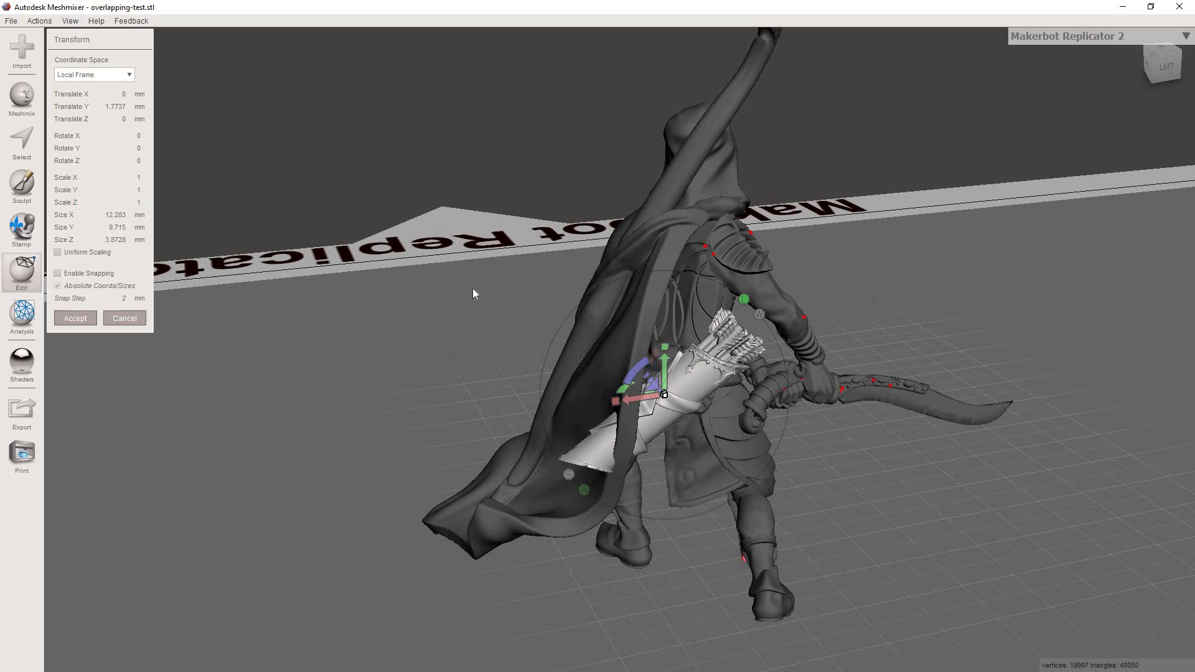
right_click_drag(133, 333, 287, 366)
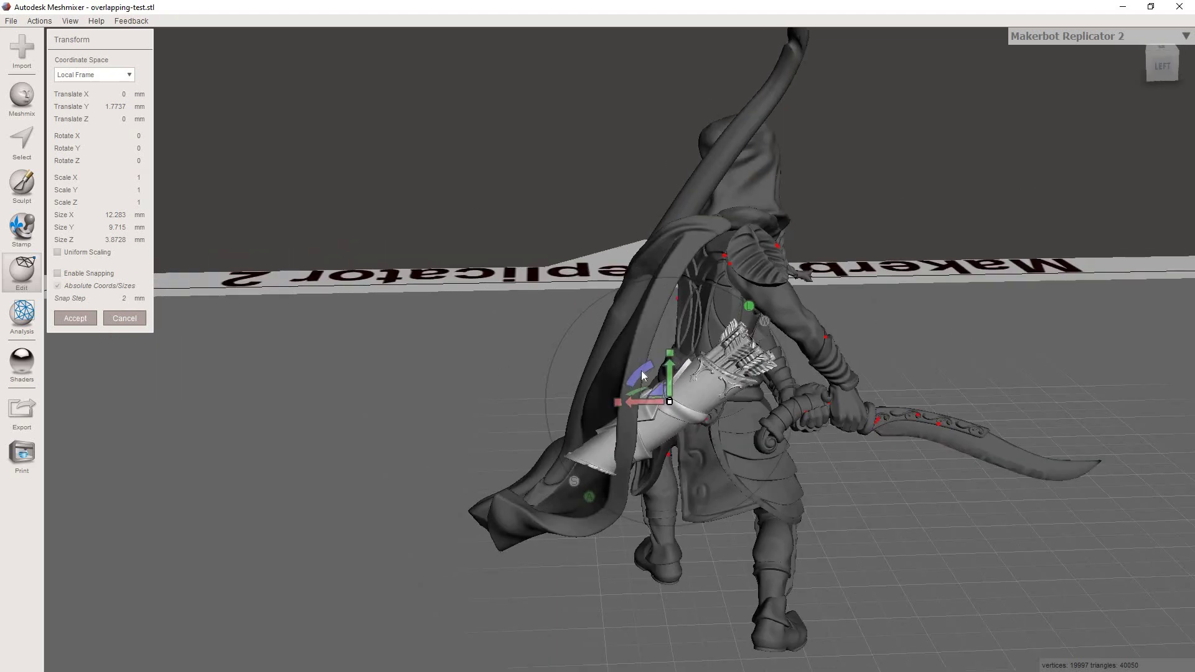
left_click_drag(643, 375, 517, 347)
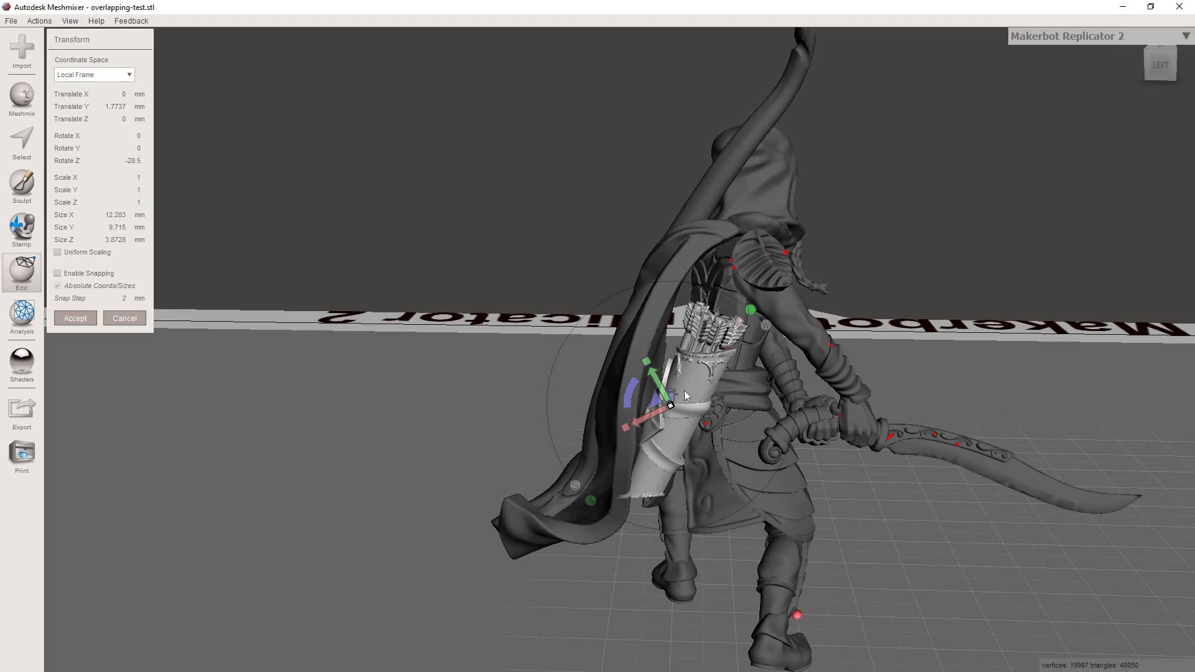
Move the quiver down beside the figure's hip, to a translation of about -2.33 mm in X and -2.51 mm in Y
right_click_drag(580, 367, 694, 440)
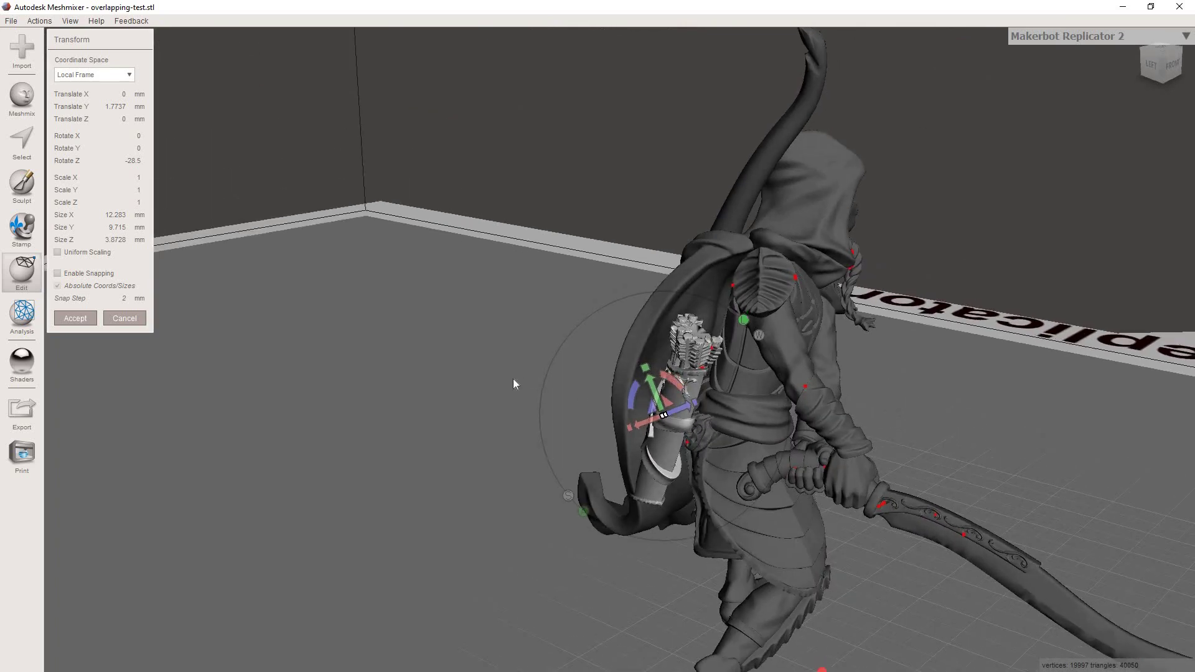
right_click_drag(491, 390, 485, 366)
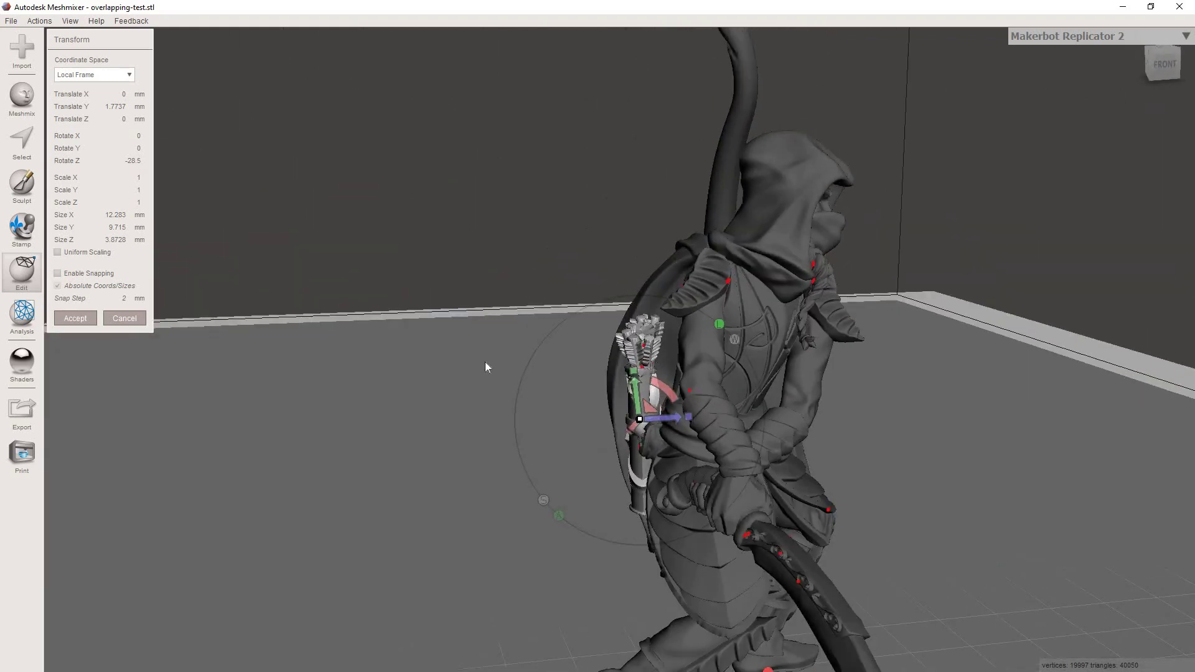
scroll(485, 363, "down", 5)
scroll(485, 363, "up", 5)
scroll(474, 369, "down", 1)
scroll(474, 369, "up", 2)
right_click_drag(474, 368, 669, 387)
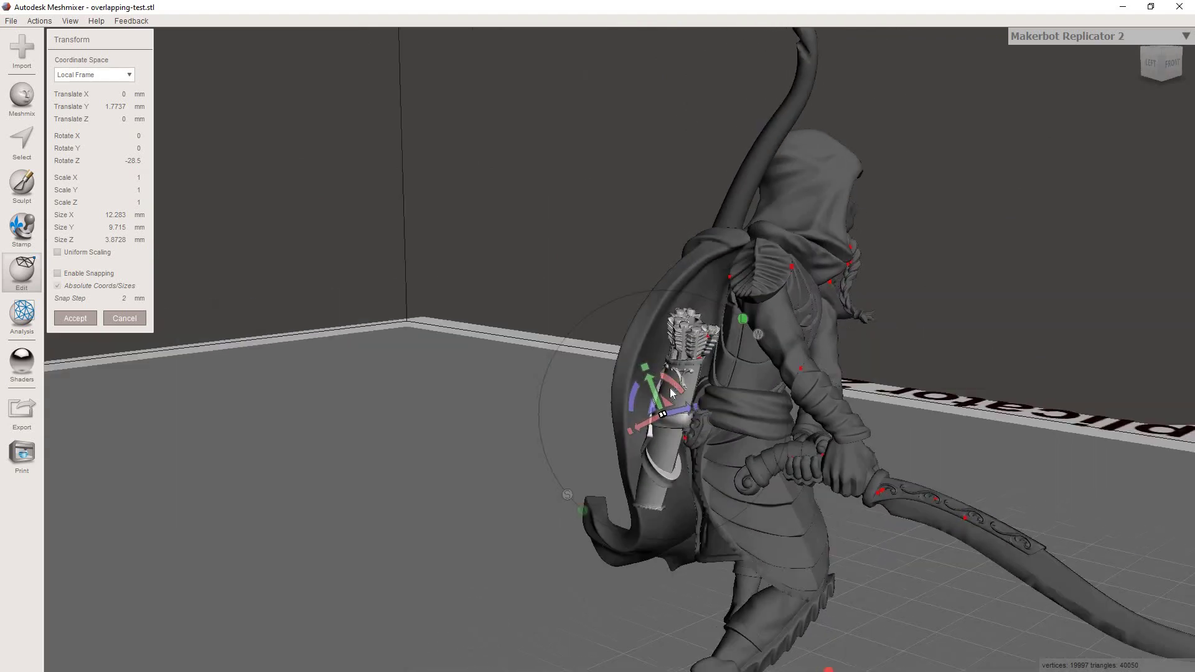
left_click_drag(662, 413, 643, 489)
right_click_drag(644, 489, 632, 438)
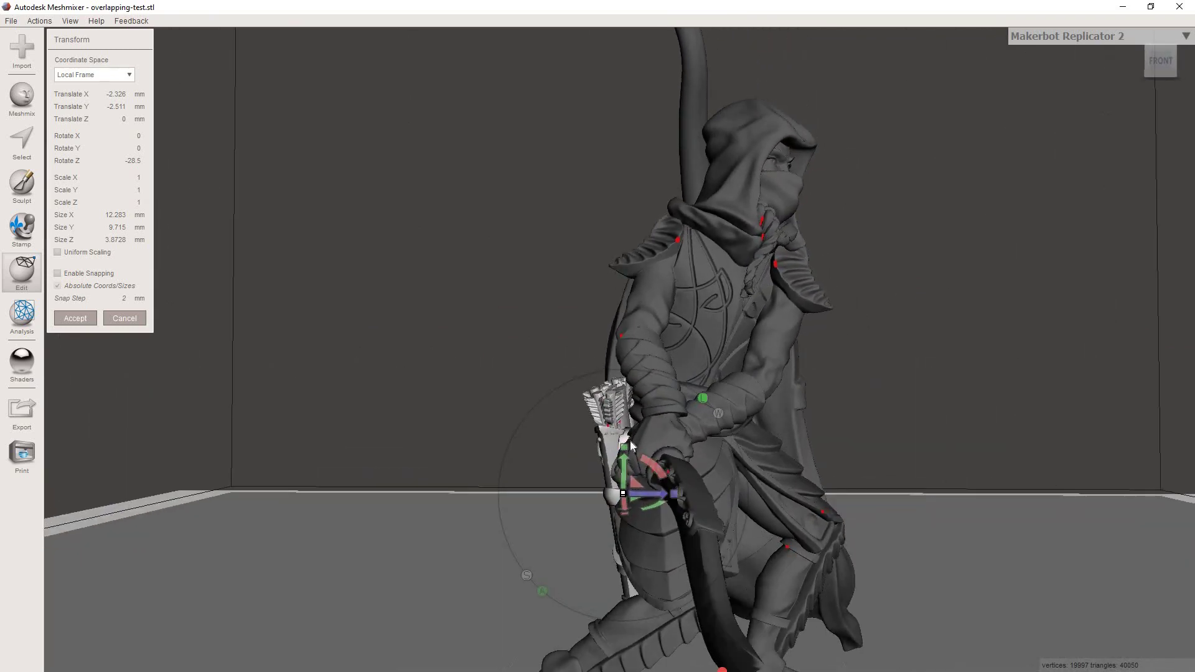
right_click_drag(732, 479, 684, 488)
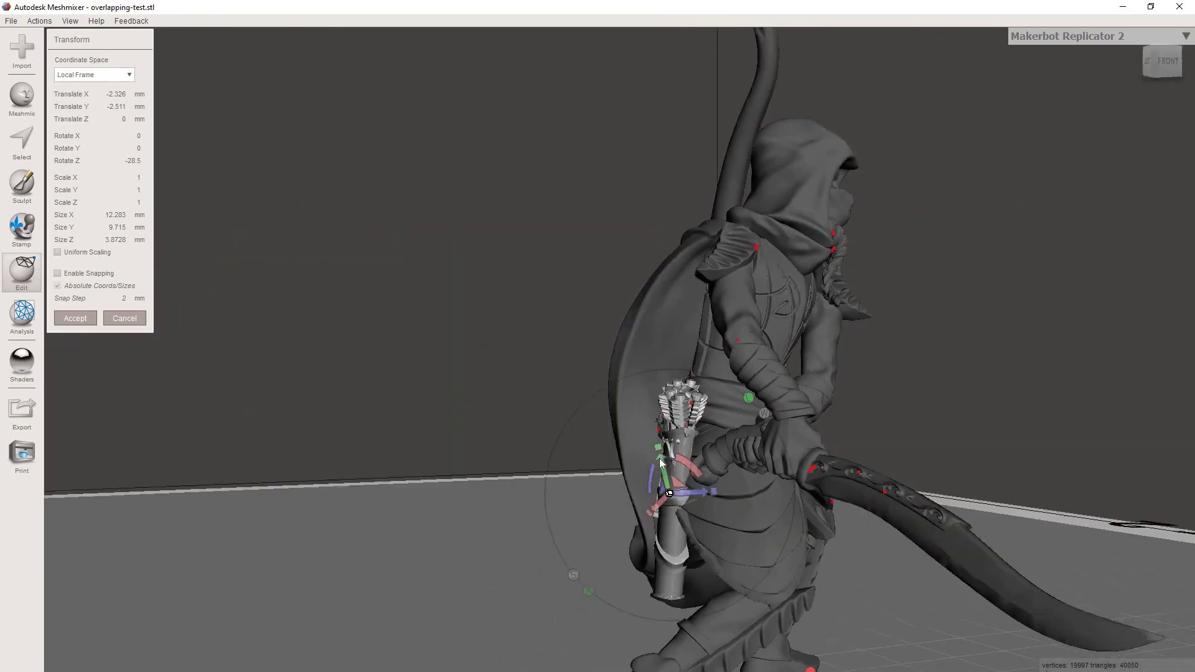
Tilt the quiver to about -9.6 degrees X, 5.2 Y and -25.9 Z, and move it to about -1.90 mm X and -4.08 mm Y
left_click_drag(685, 488, 773, 503)
right_click_drag(774, 503, 686, 520)
left_click_drag(686, 520, 654, 511)
right_click_drag(653, 510, 687, 486)
left_click_drag(687, 485, 804, 496)
right_click_drag(804, 491, 660, 507)
left_click_drag(660, 507, 700, 498)
right_click_drag(700, 498, 684, 495)
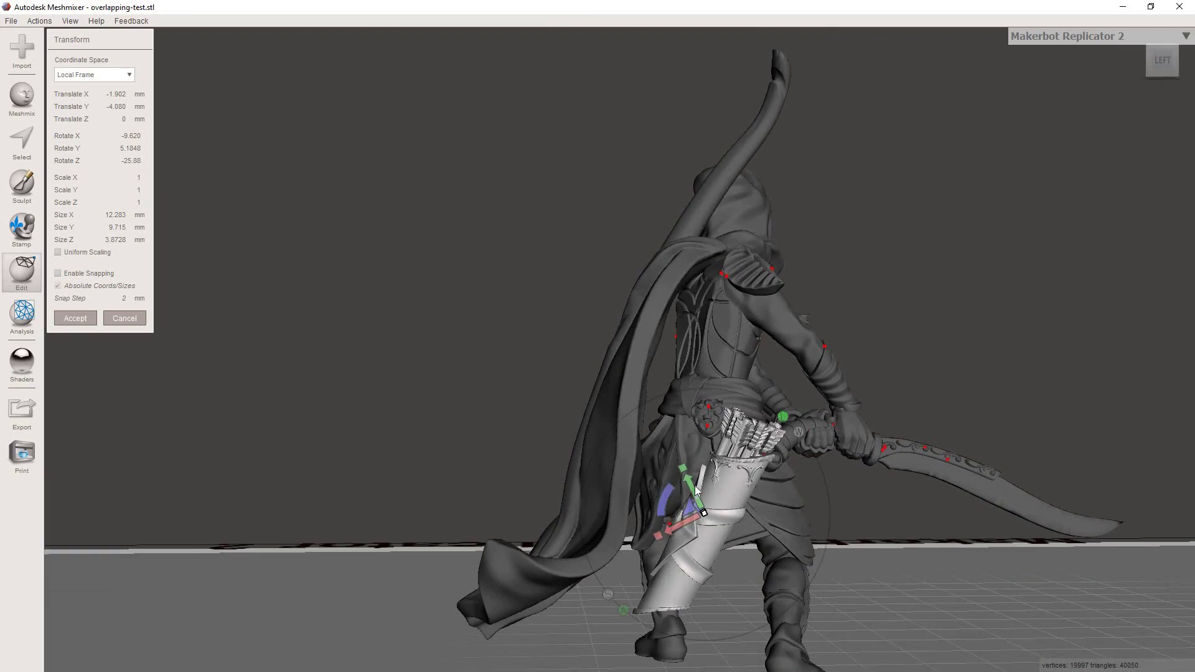
Nudge the quiver beside the belt to a translation of about -1.79 mm X, -3.85 mm Y and -0.34 mm Z
left_click_drag(685, 495, 629, 543)
right_click_drag(629, 544, 616, 523)
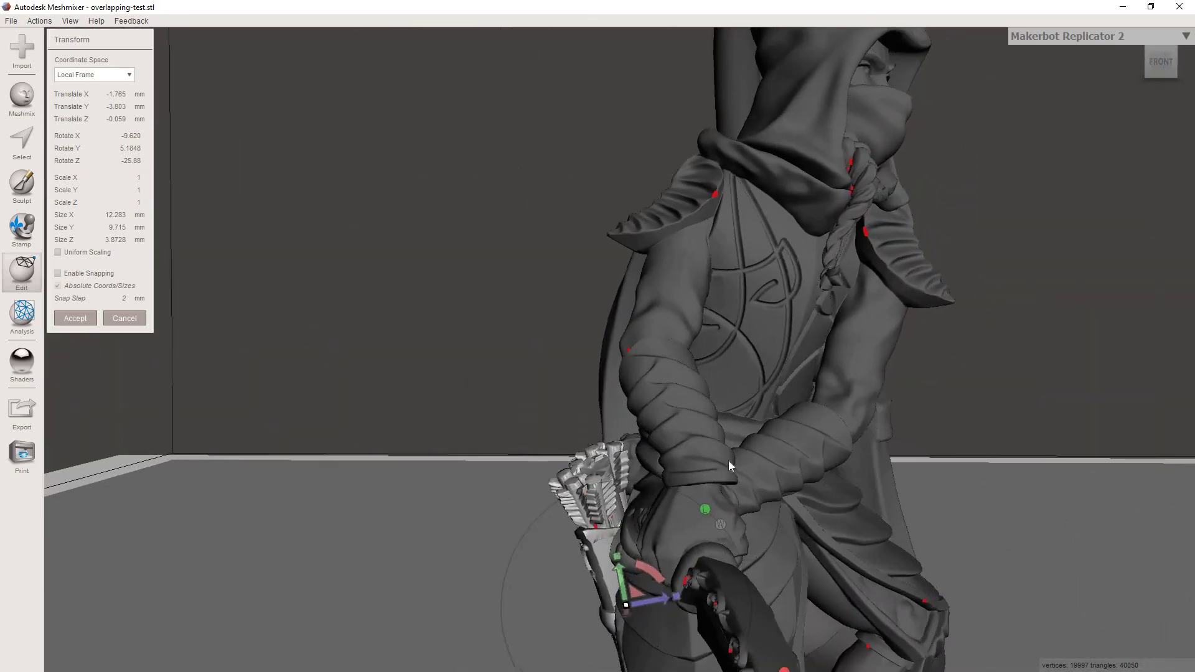
right_click_drag(729, 465, 799, 501)
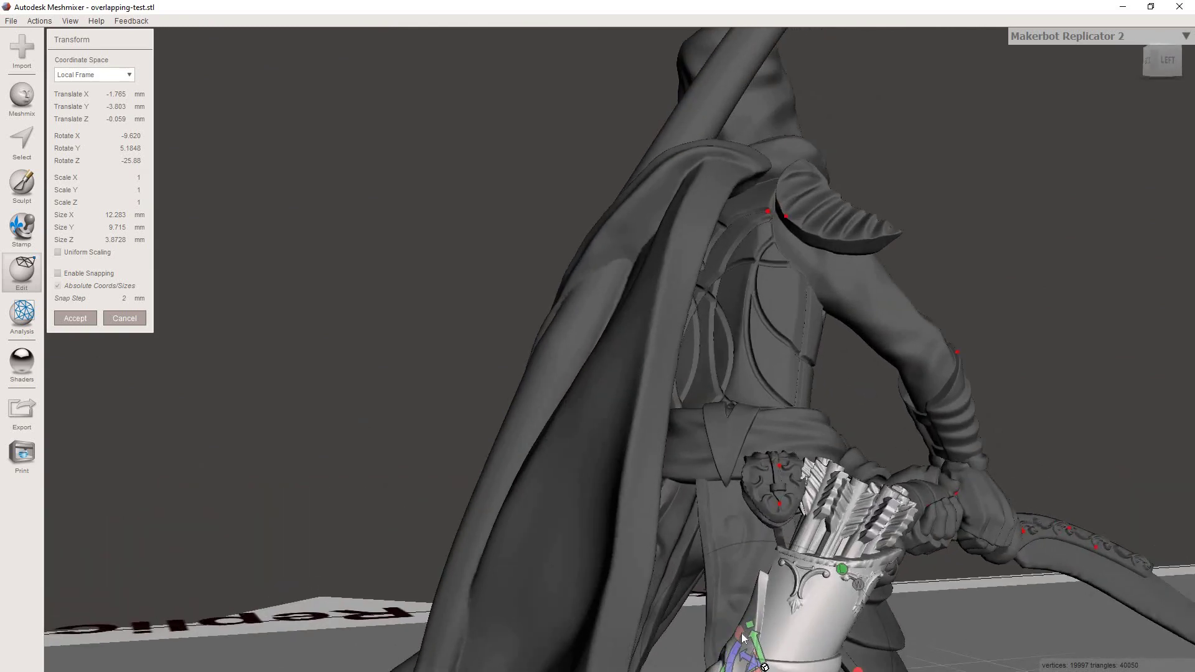
scroll(742, 633, "down", 2)
left_click_drag(740, 632, 729, 632)
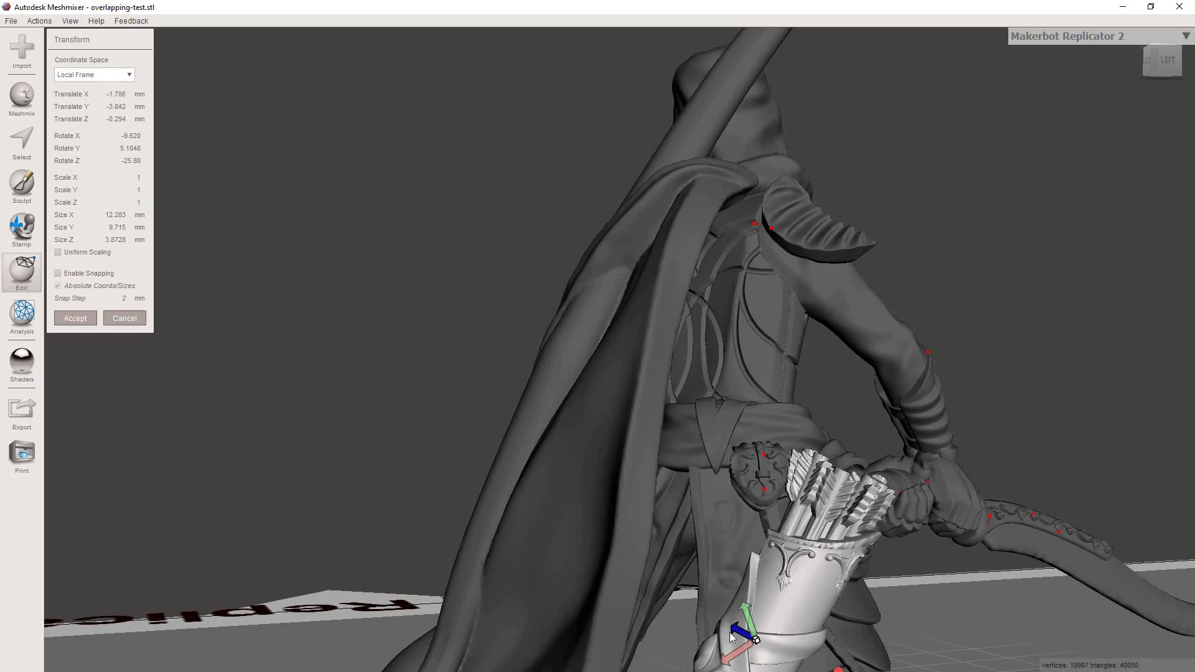
mouse_move(624, 634)
right_mouse_down()
mouse_move(483, 628)
mouse_move(479, 599)
mouse_move(626, 625)
mouse_move(616, 623)
right_mouse_up()
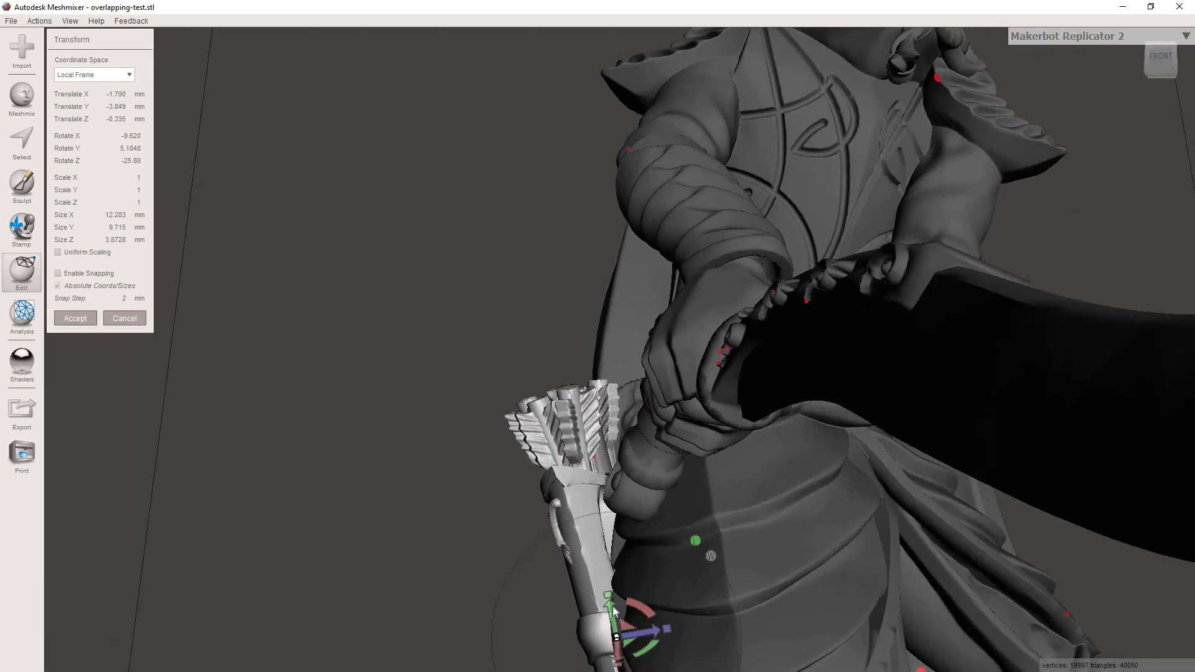
Rotate the quiver to about -19.06 degrees Z and reposition it at about -1.68 mm X, -2.95 mm Y and -0.50 mm Z
left_click_drag(612, 621, 651, 660)
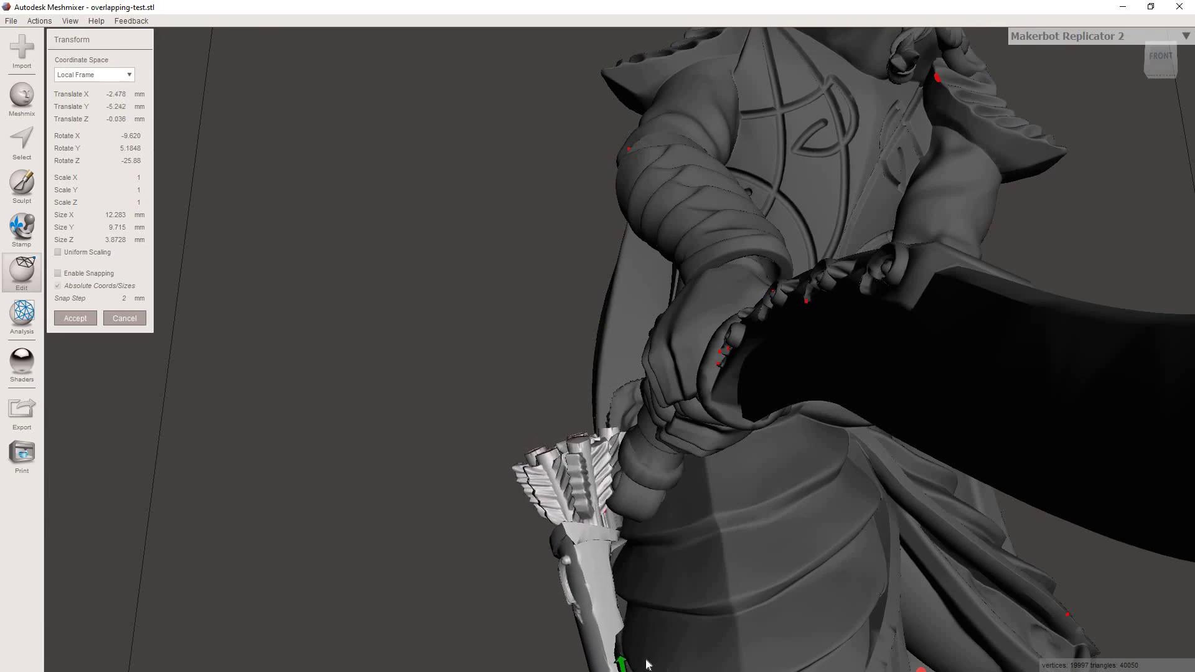
right_click_drag(821, 655, 675, 511)
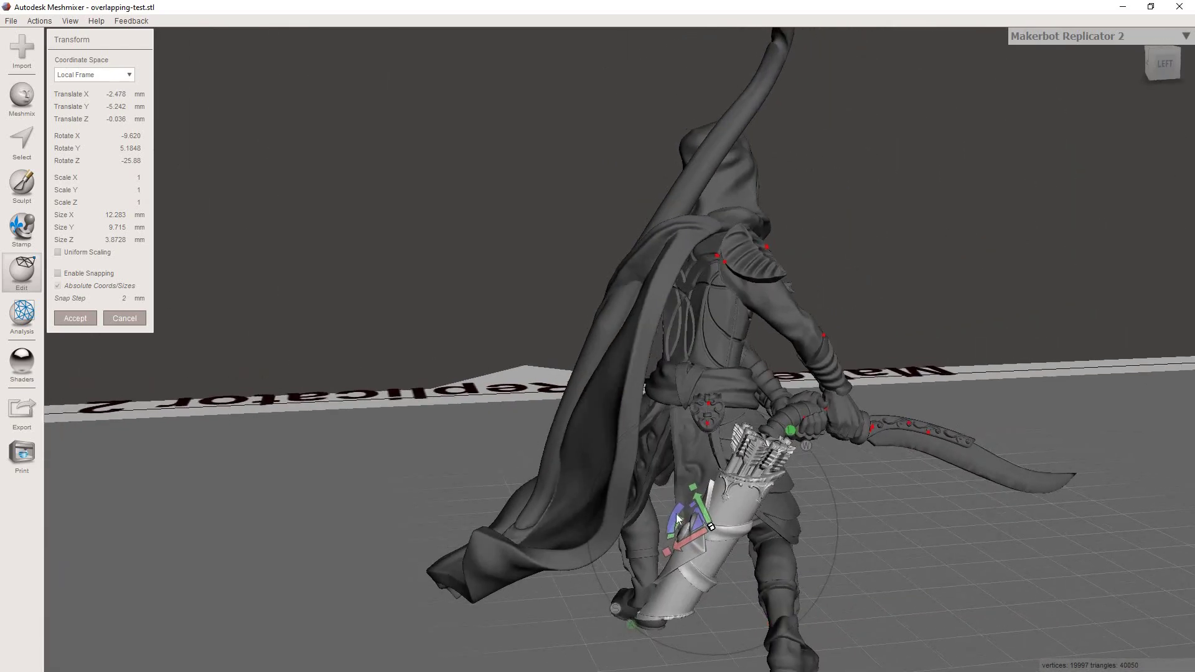
left_click_drag(671, 509, 752, 509)
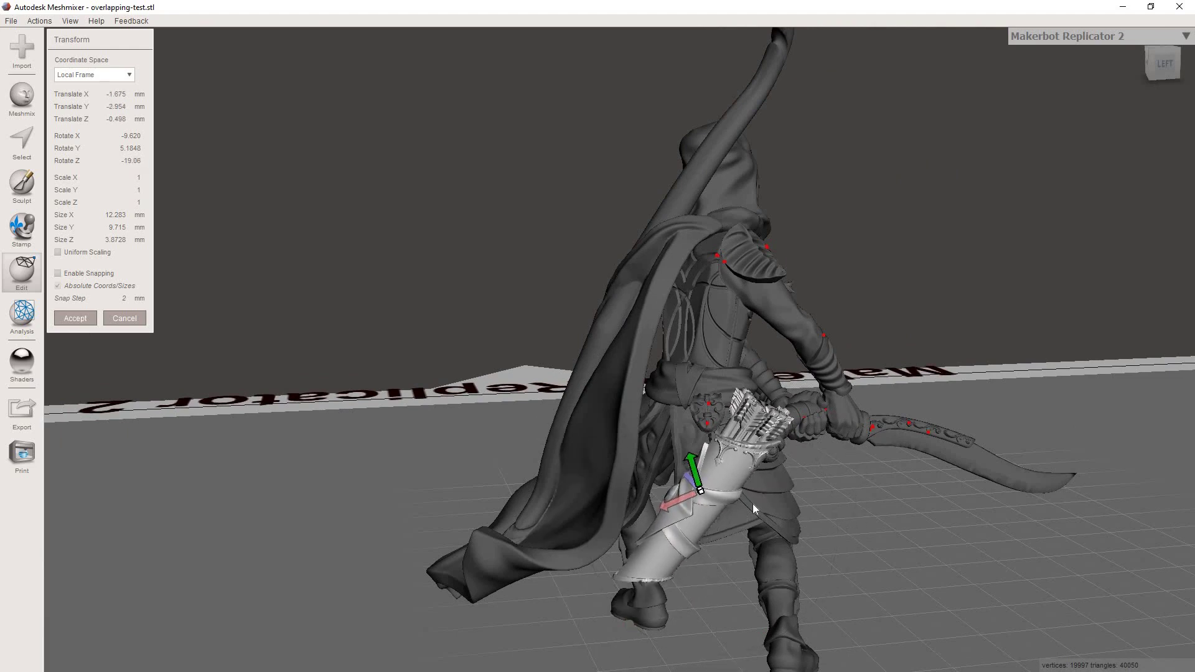
Fine-tune the quiver's tilt to about -9.78 degrees X and 5.24 Y, and its translation to about -1.73, -3.11 and -0.47 mm
right_click_drag(697, 497, 564, 491)
scroll(565, 488, "up", 5)
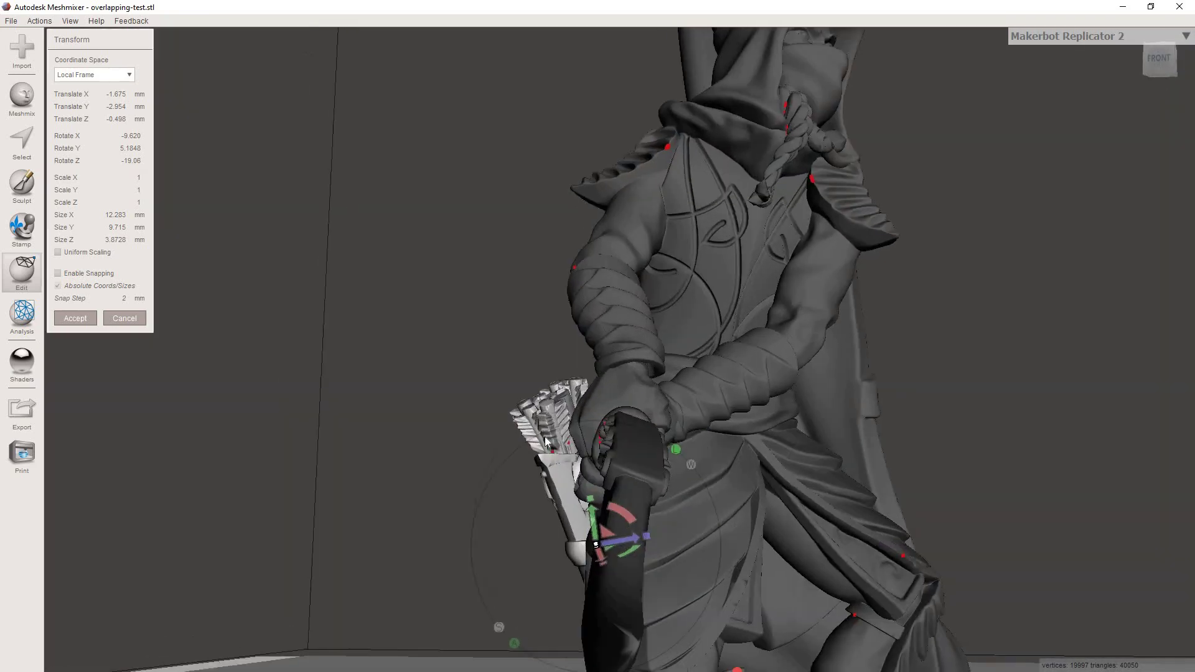
right_click_drag(550, 450, 599, 507)
left_click_drag(607, 520, 691, 555)
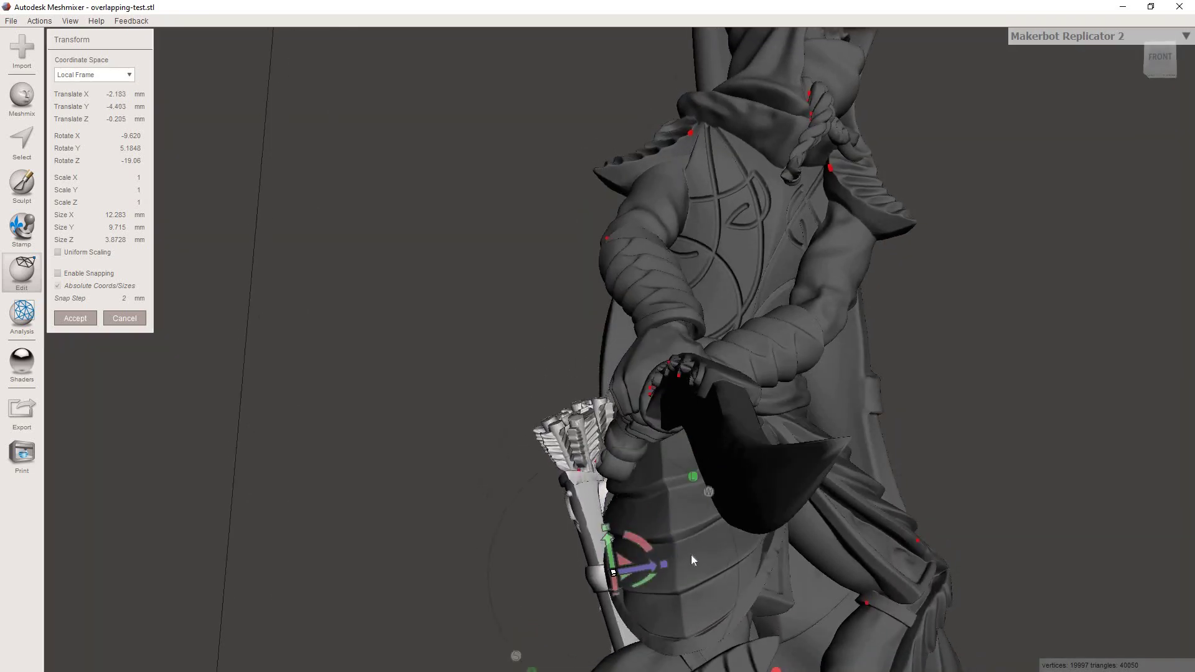
right_click_drag(691, 554, 725, 539)
left_click_drag(725, 539, 684, 502)
Try shifting the quiver along its local Z axis to a translation of about 0.28 mm
right_click_drag(678, 492, 855, 470)
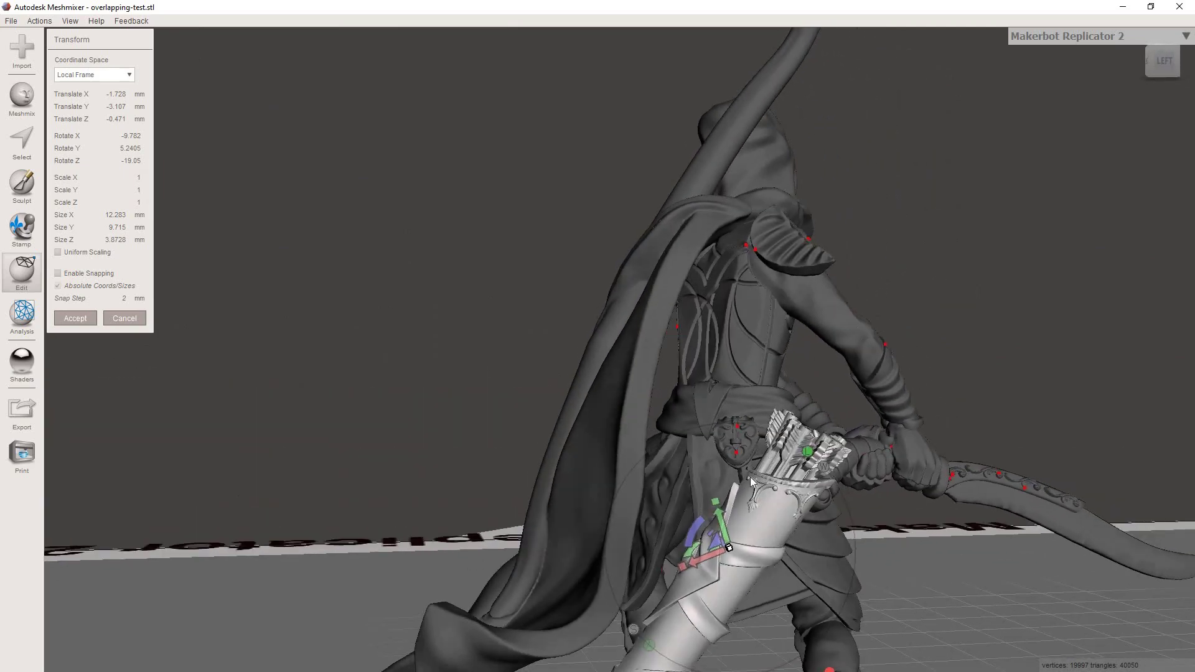
right_click_drag(749, 476, 771, 496)
right_click_drag(613, 498, 699, 504)
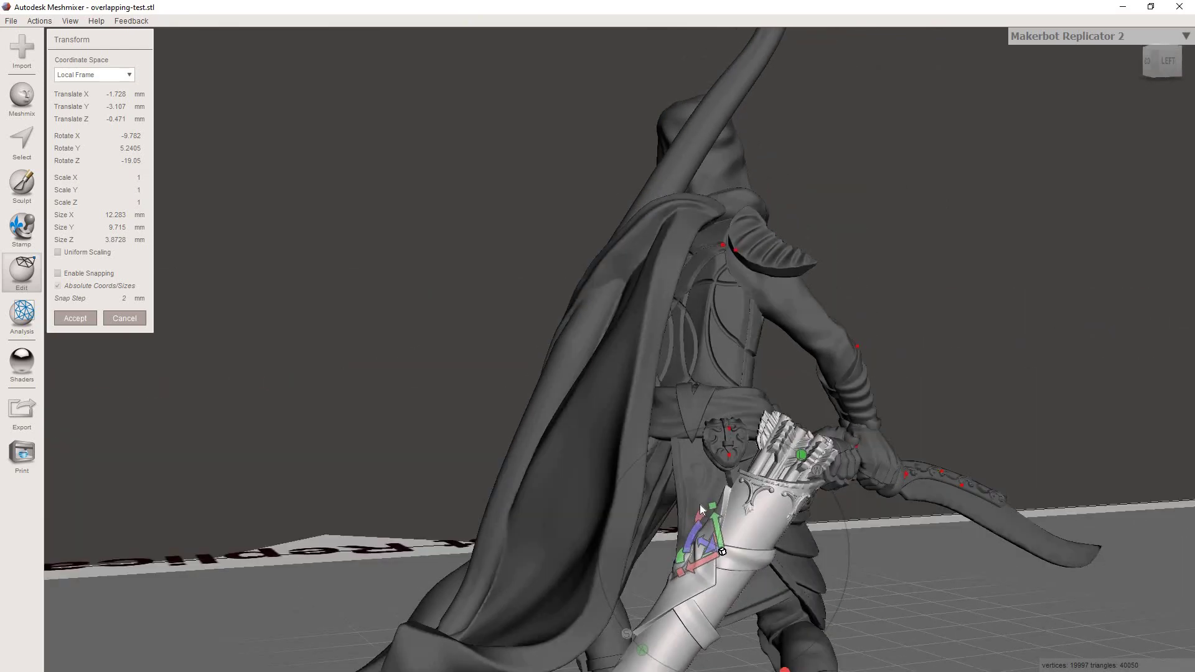
left_click_drag(706, 548, 644, 554)
mouse_move(642, 551)
right_mouse_down()
mouse_move(571, 550)
mouse_move(641, 571)
mouse_move(680, 562)
mouse_move(720, 516)
mouse_move(651, 532)
right_mouse_up()
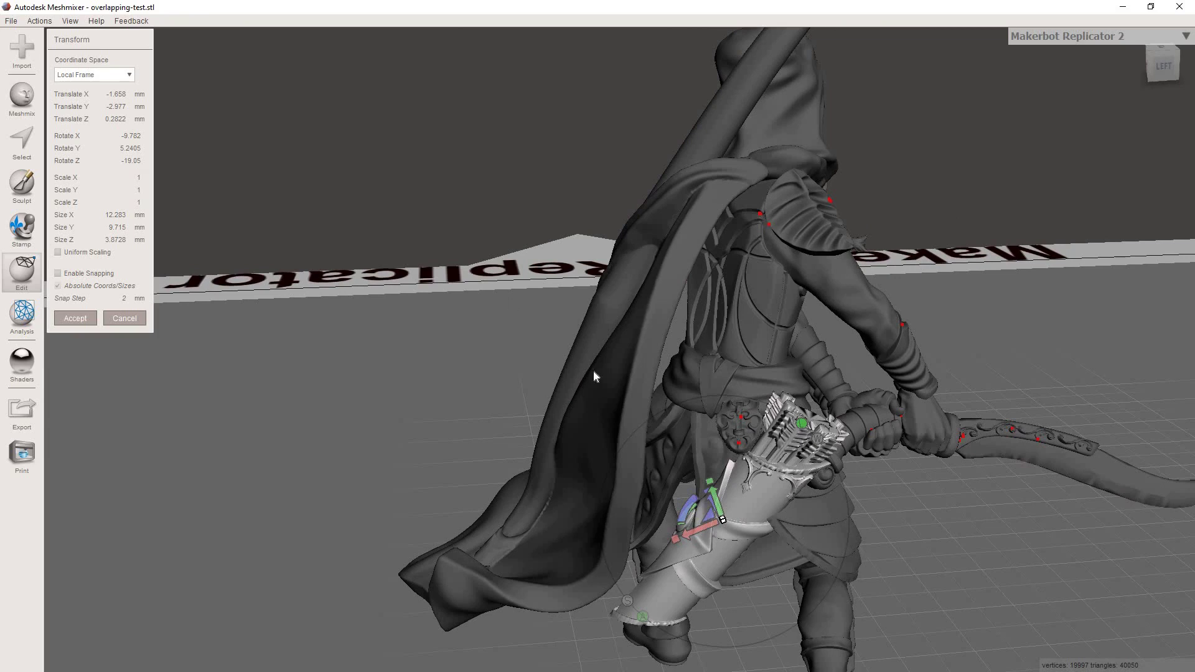
left_click_drag(708, 511, 704, 516)
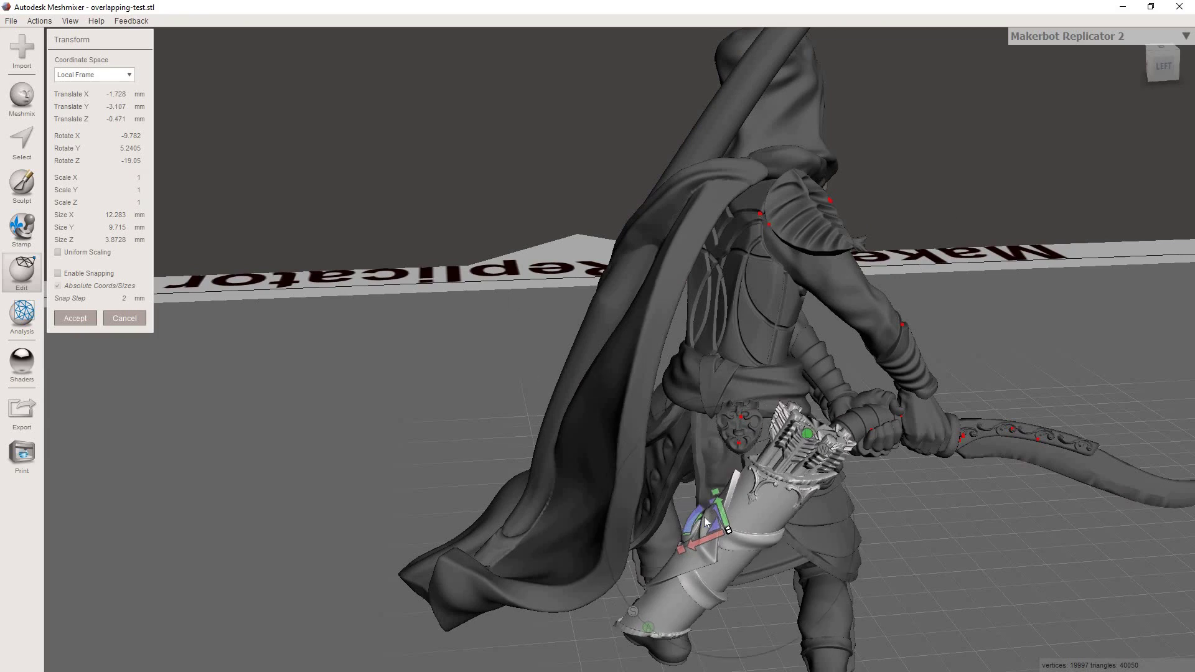
Shift the quiver to a Z translation of about 0.05 mm, check its clearance from the sword hilt and accept the transform
right_click_drag(719, 518, 716, 512)
mouse_move(715, 513)
left_mouse_down()
mouse_move(710, 503)
mouse_move(731, 512)
left_mouse_up()
right_click_drag(675, 481, 775, 491)
scroll(771, 487, "up", 5)
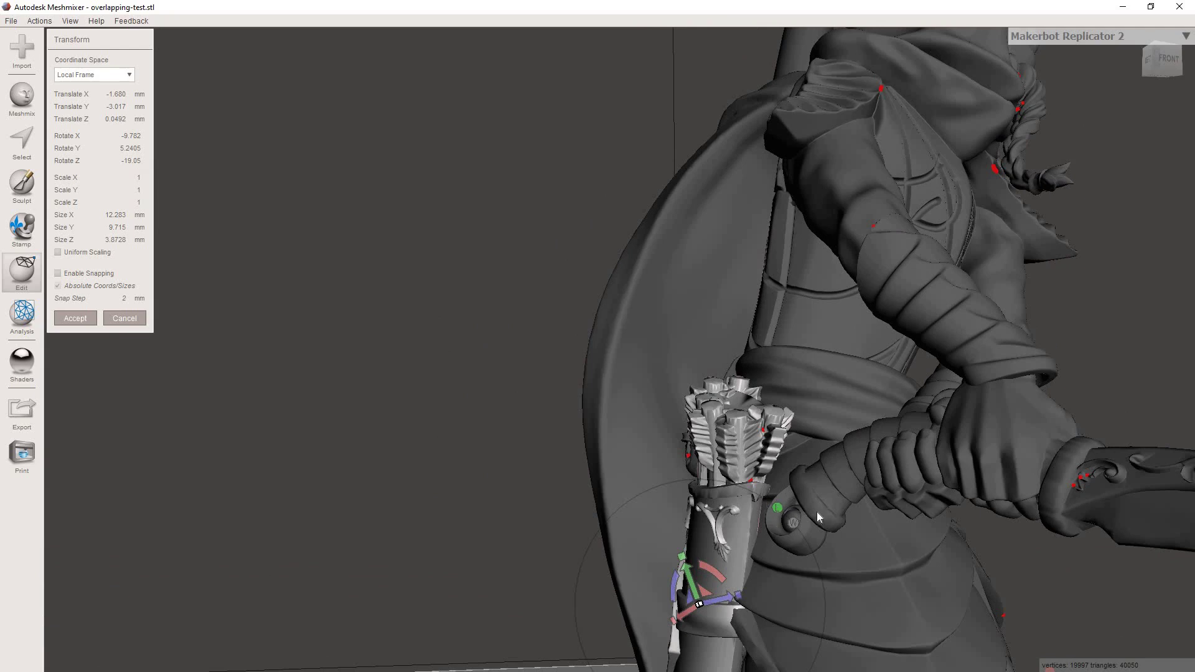
scroll(817, 512, "down", 3)
right_click_drag(786, 548, 698, 503)
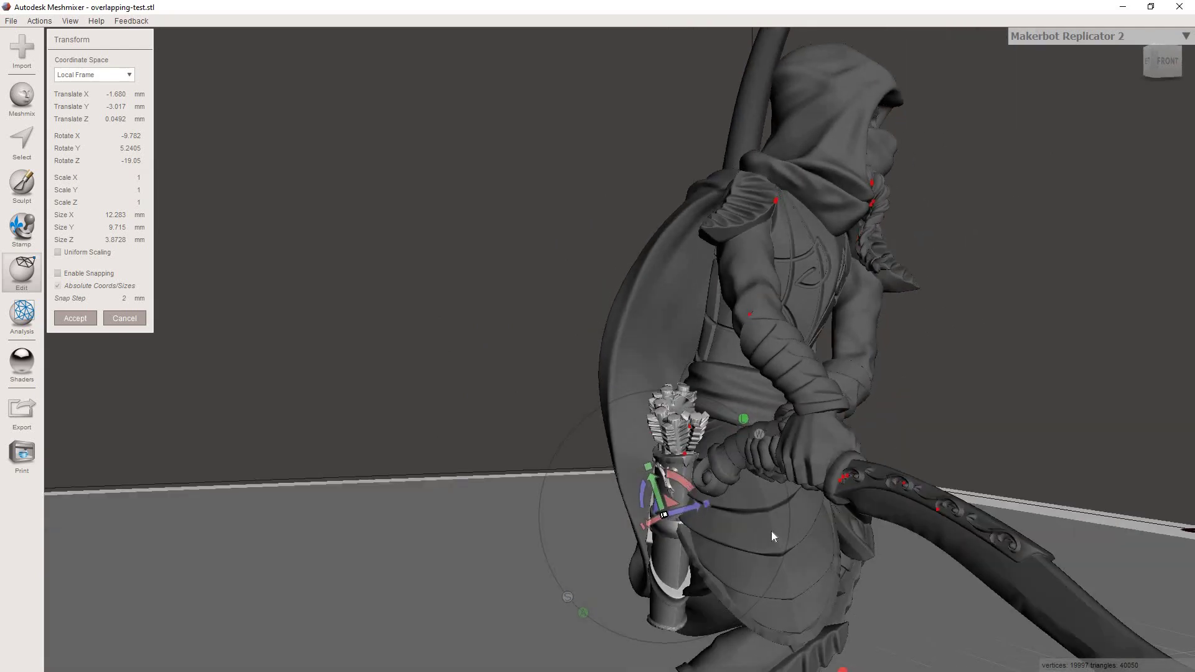
right_click_drag(836, 532, 717, 472)
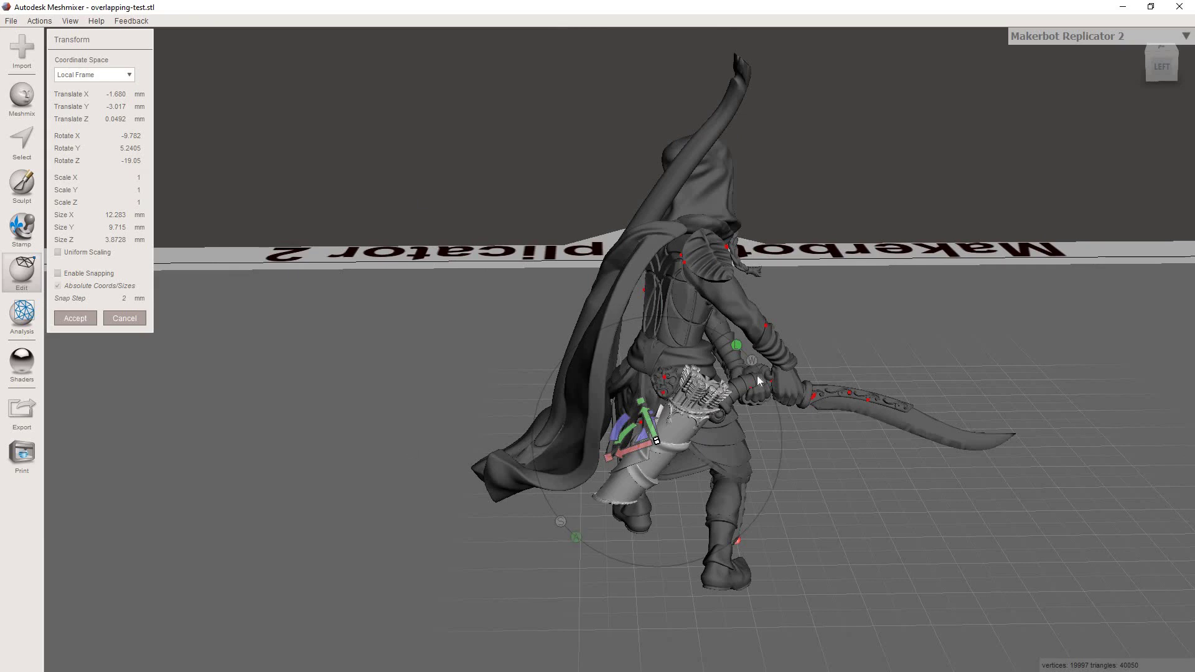
left_click(75, 318)
Show the Object Browser, select shells 1 to 8 and combine them into one object
right_click_drag(555, 485, 299, 461)
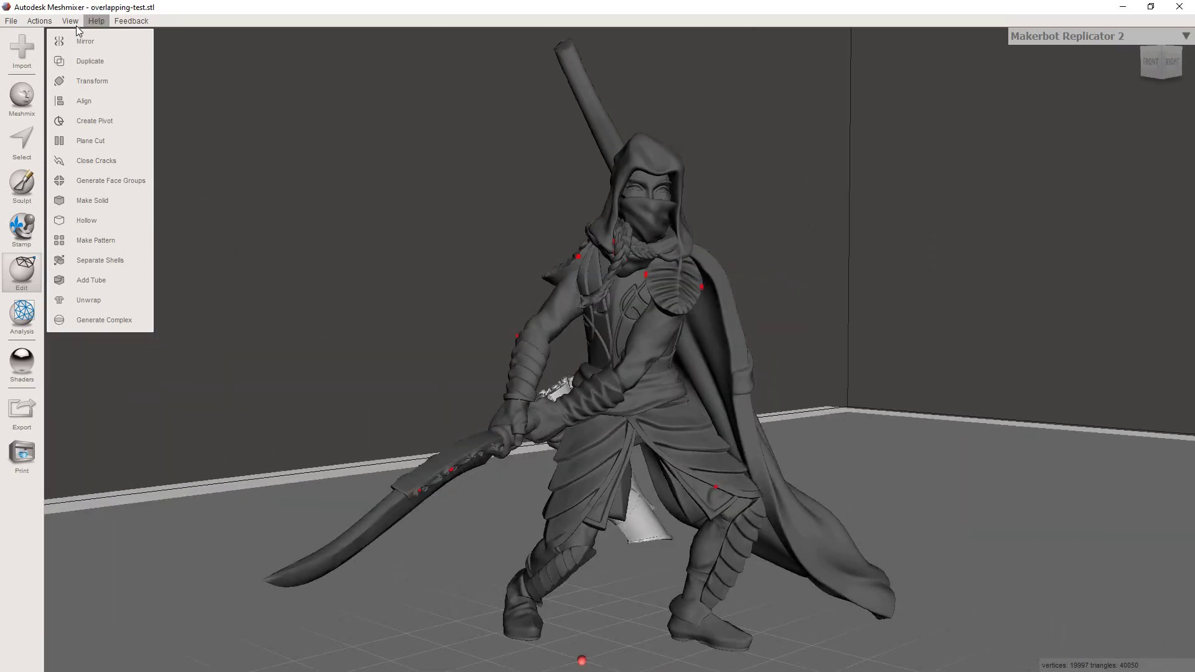
left_click(70, 20)
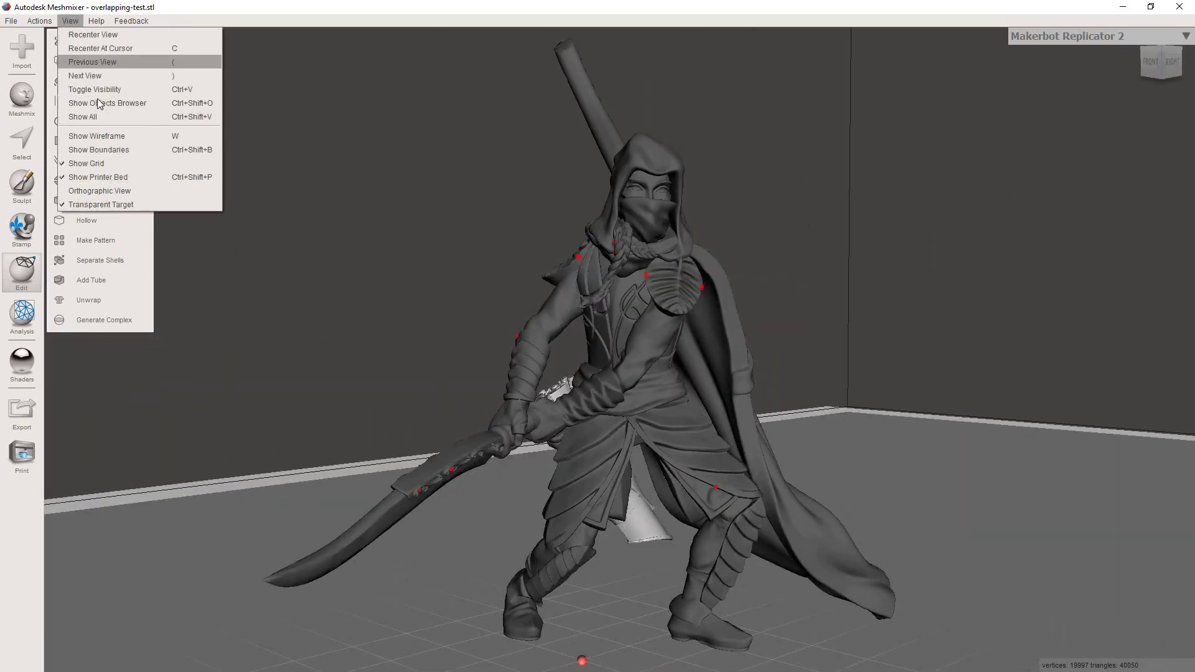
left_click(98, 103)
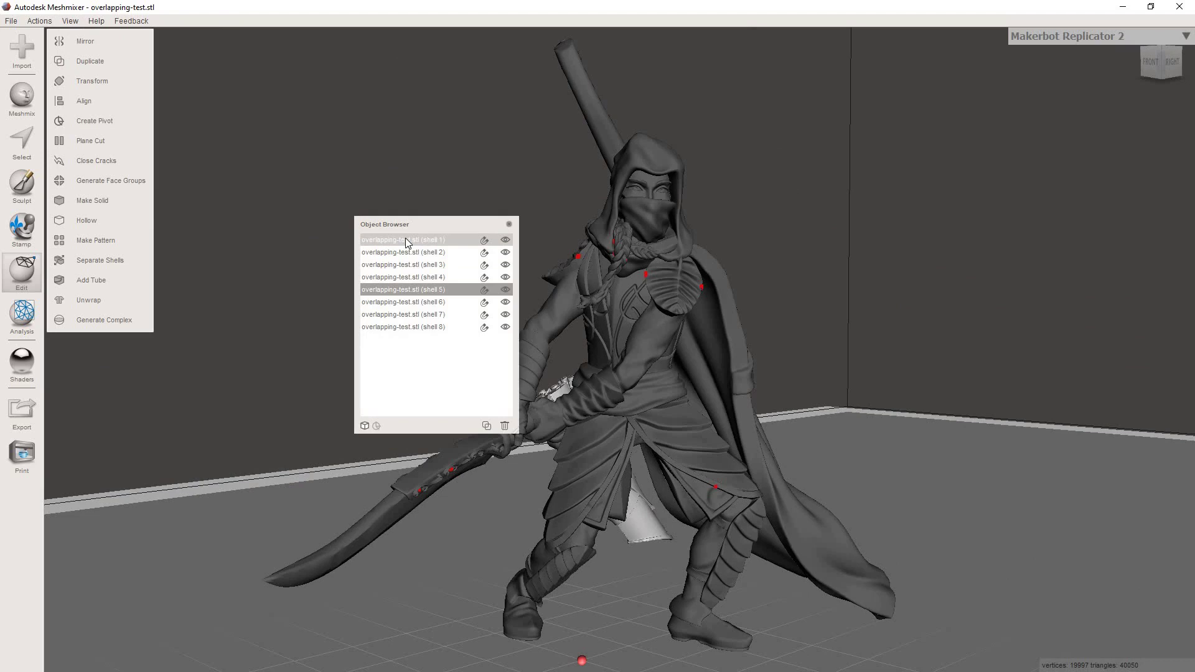
left_click(406, 239)
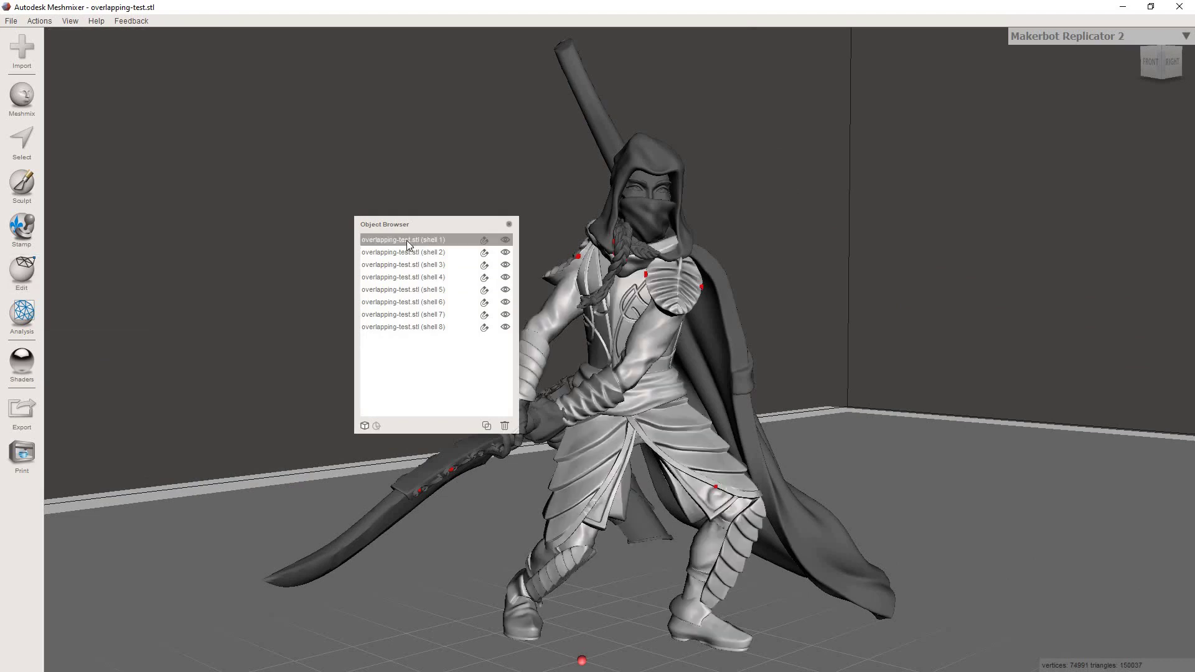
left_click(407, 328, "shift")
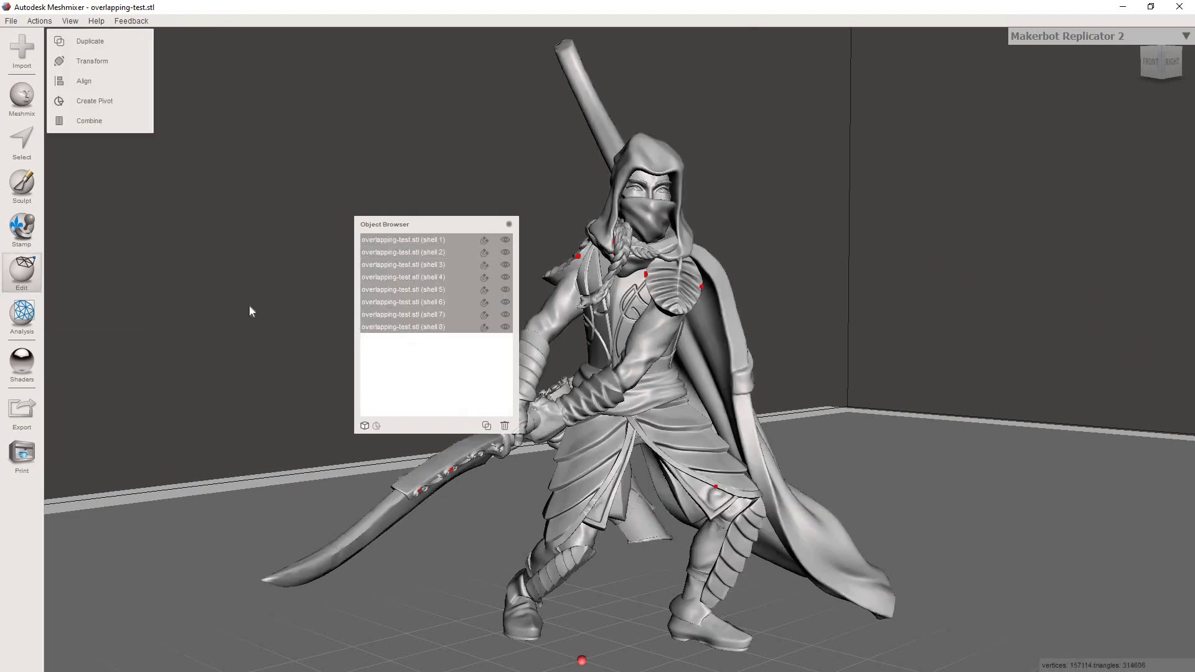
left_click(94, 122)
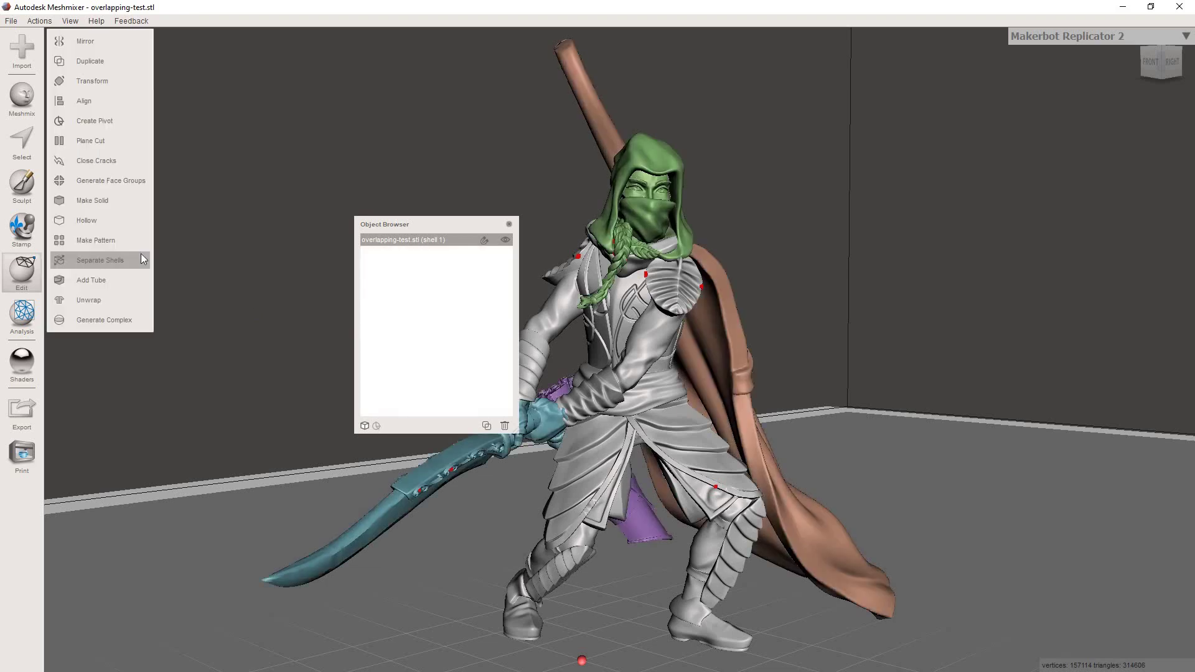
left_click_drag(456, 223, 354, 152)
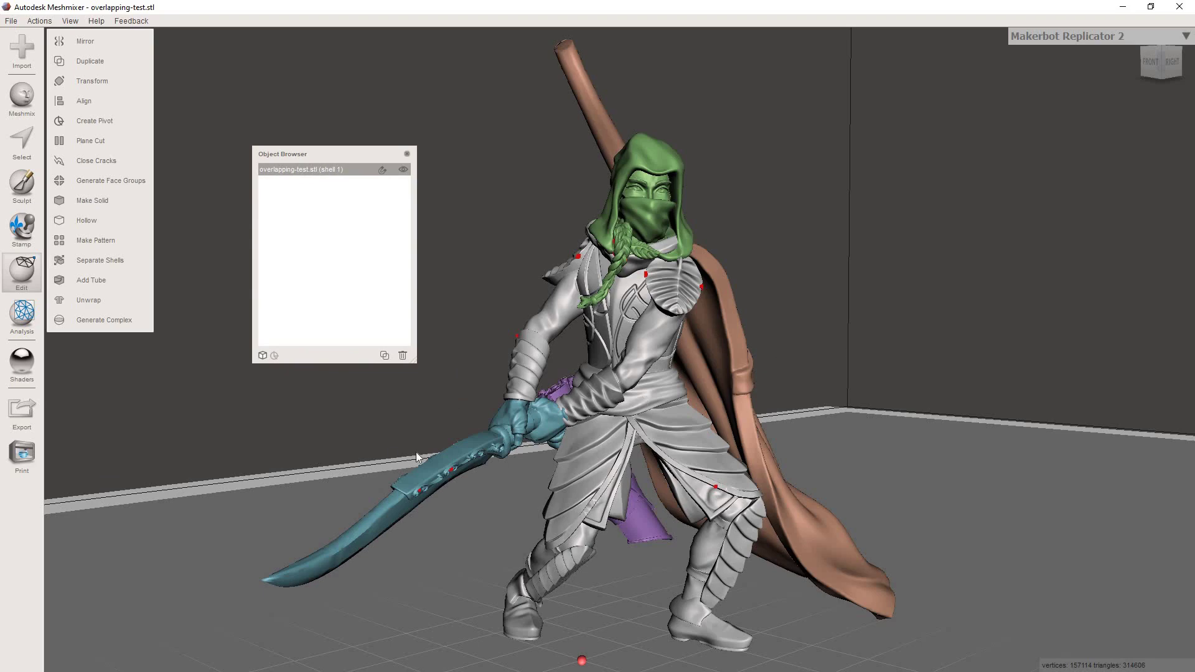
right_click_drag(436, 454, 478, 561)
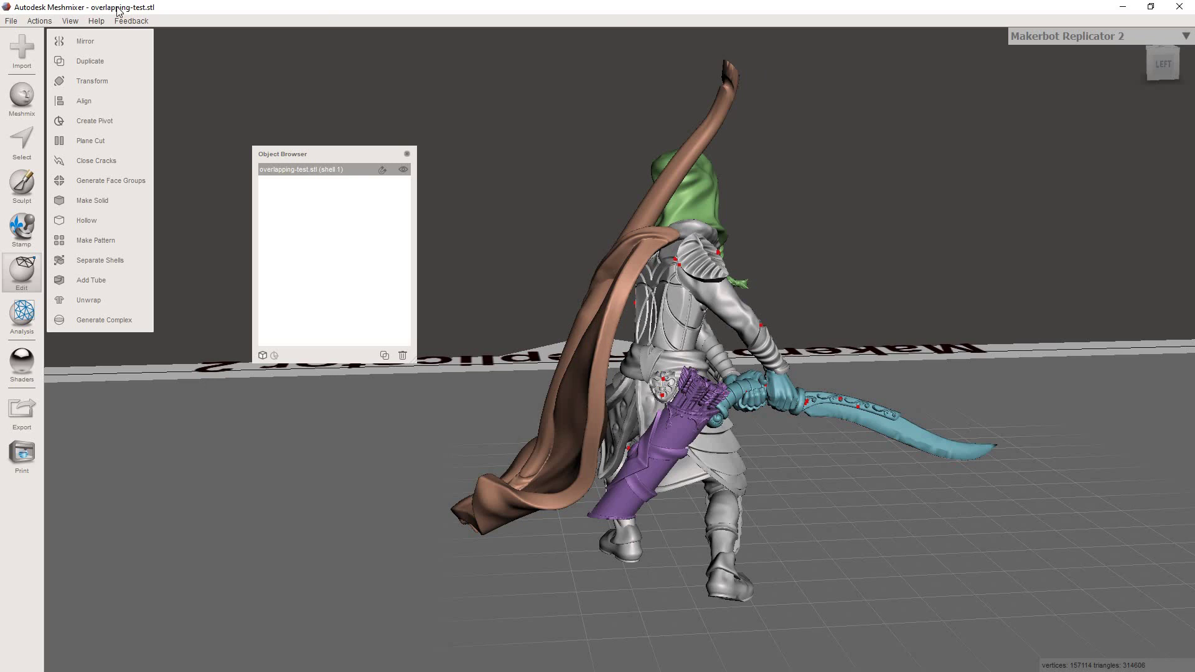
Export the combined figure to the Desktop as "Lily the Lacerator" in STL ASCII format, continuing despite the complex-object warning
left_click(19, 22)
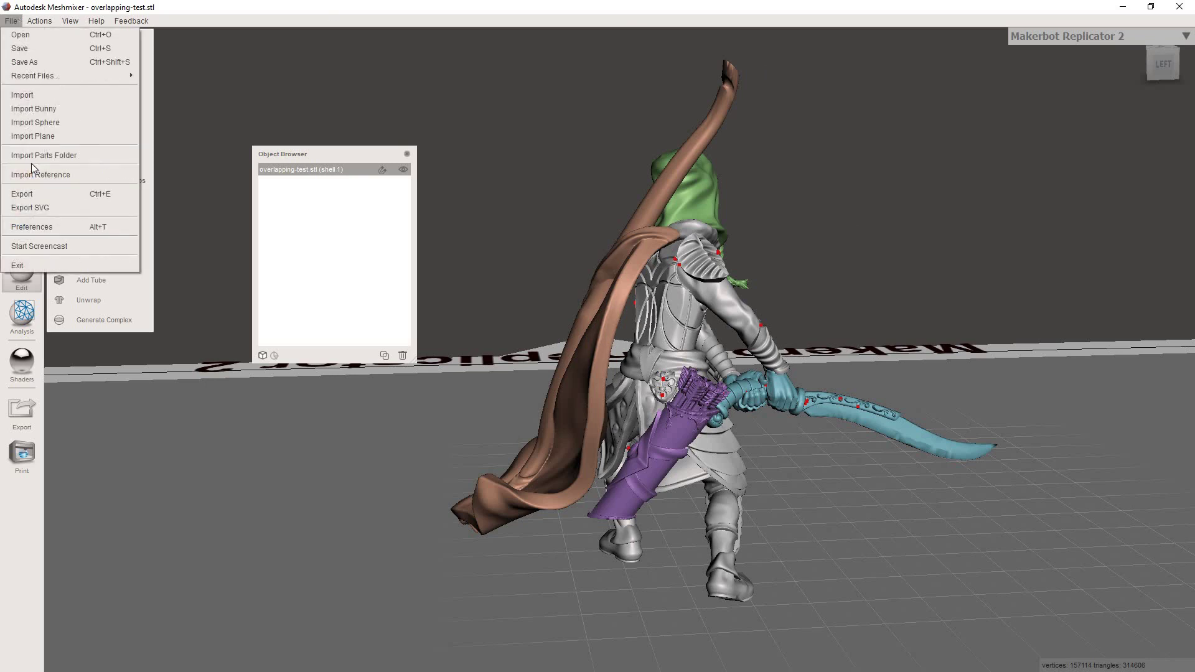
left_click(31, 197)
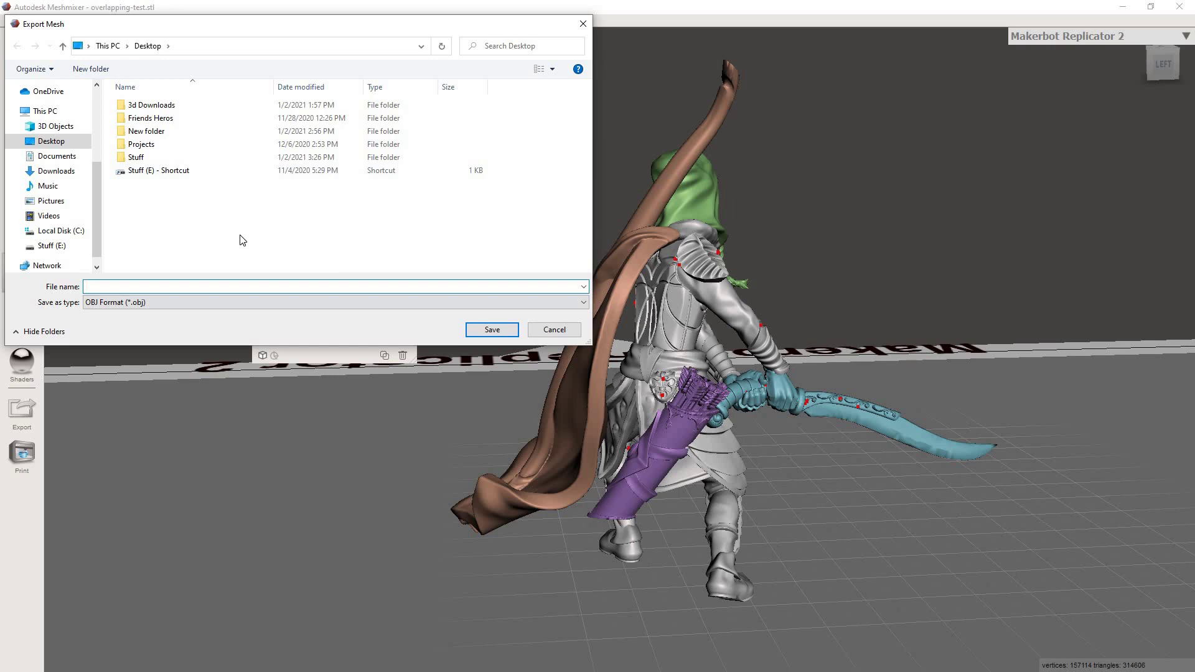
type("Lily the Lacerator")
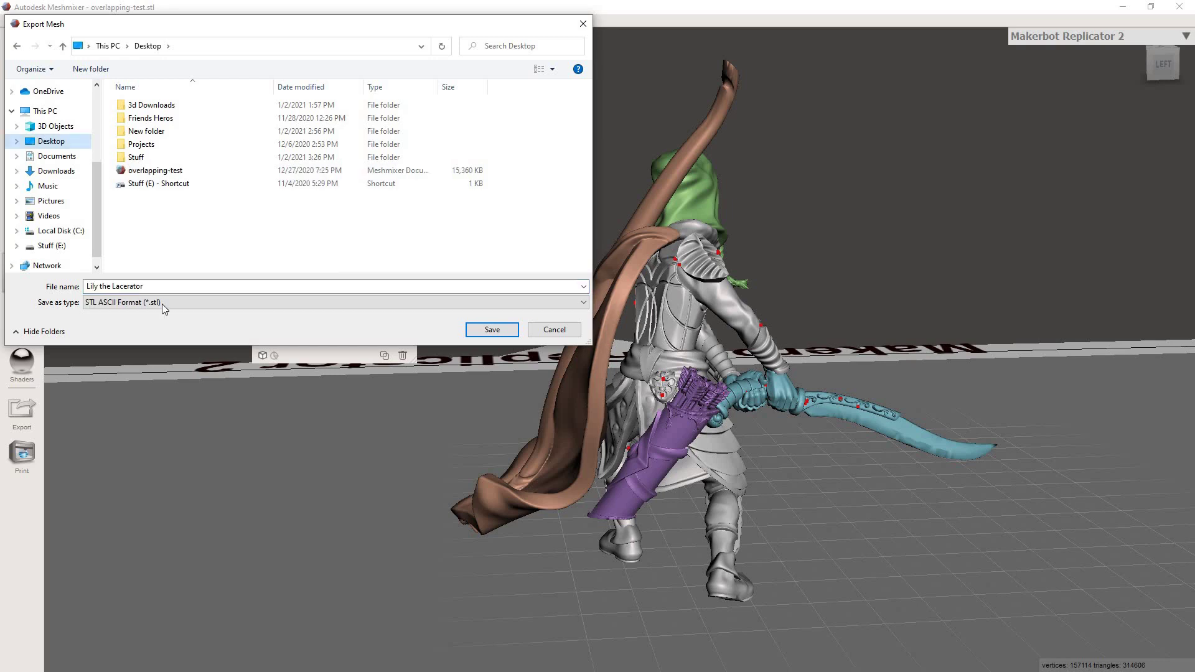
left_click(162, 304)
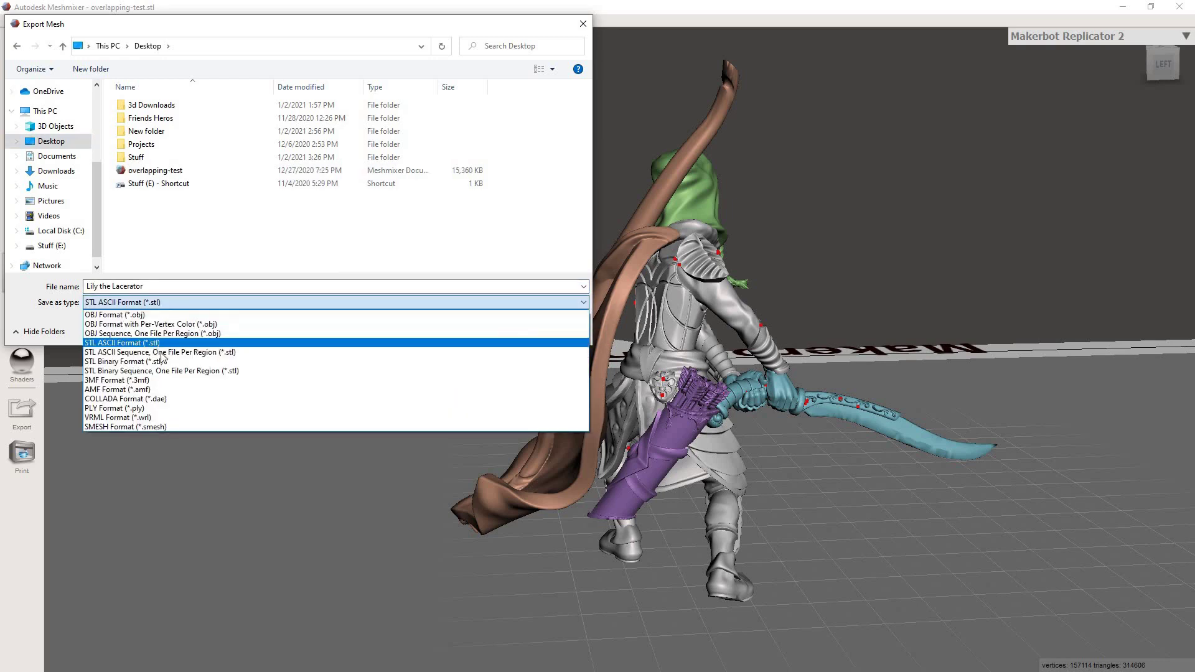
left_click(42, 143)
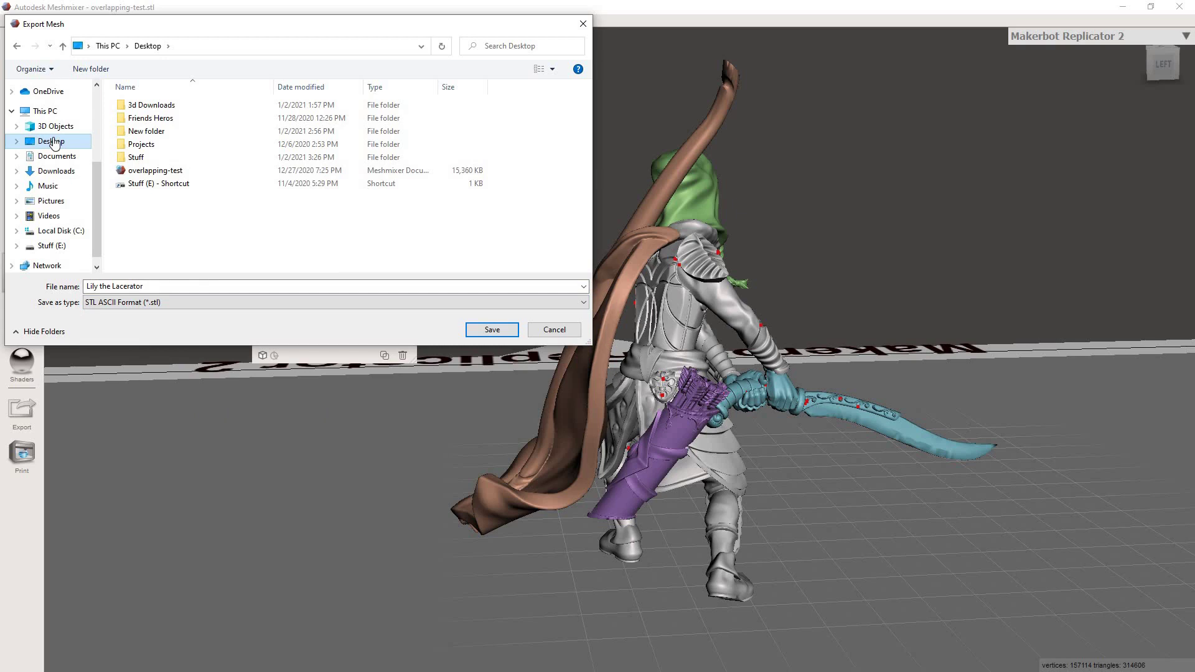
left_click(492, 330)
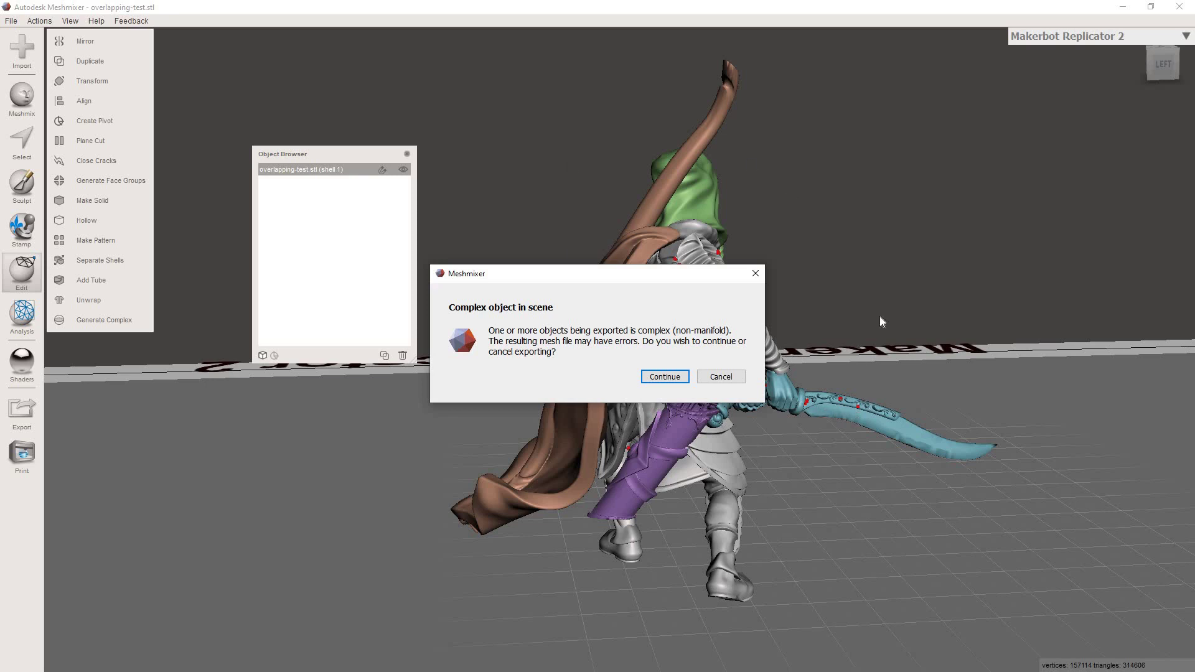
left_click(678, 379)
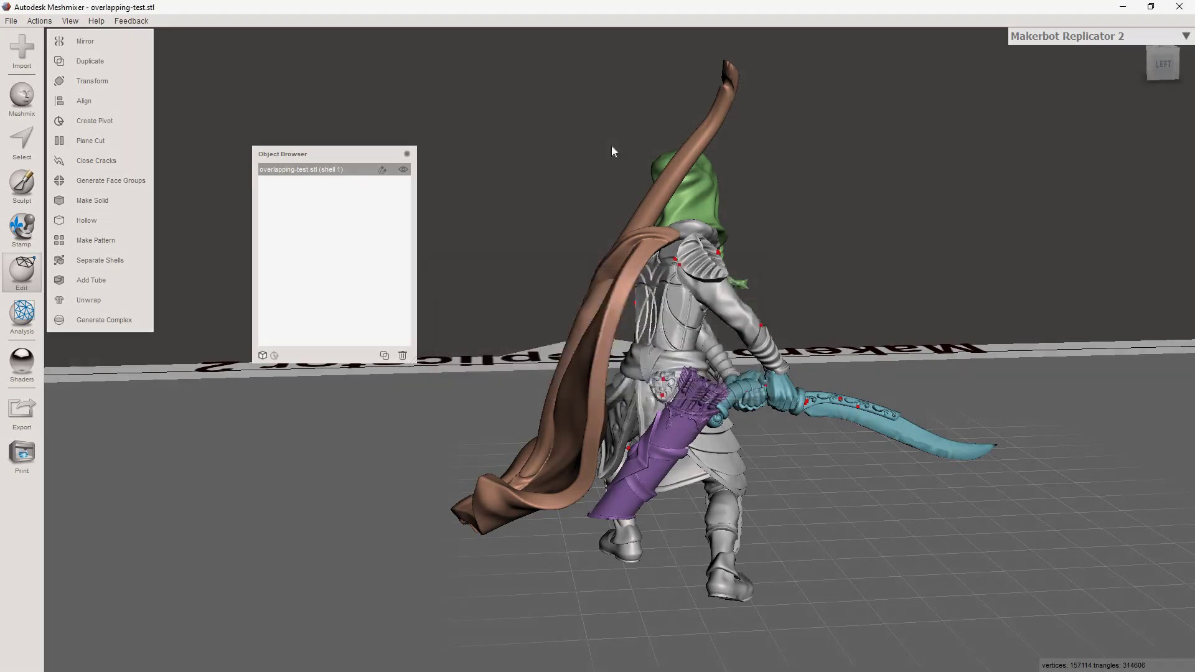